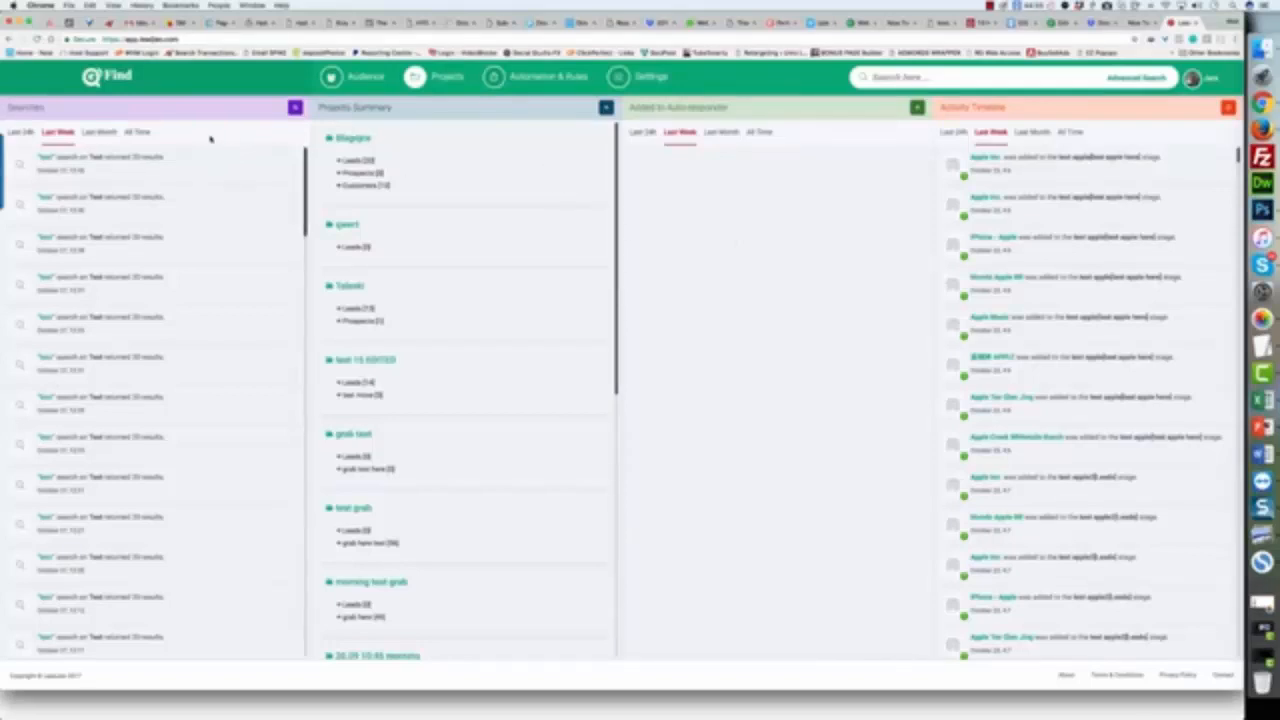
Open the projects area and add a pipeline stage titled "Key Accounts" to the first project.
{"action": "left_click_drag", "start_coordinate": [640, 108], "coordinate": [730, 108]}
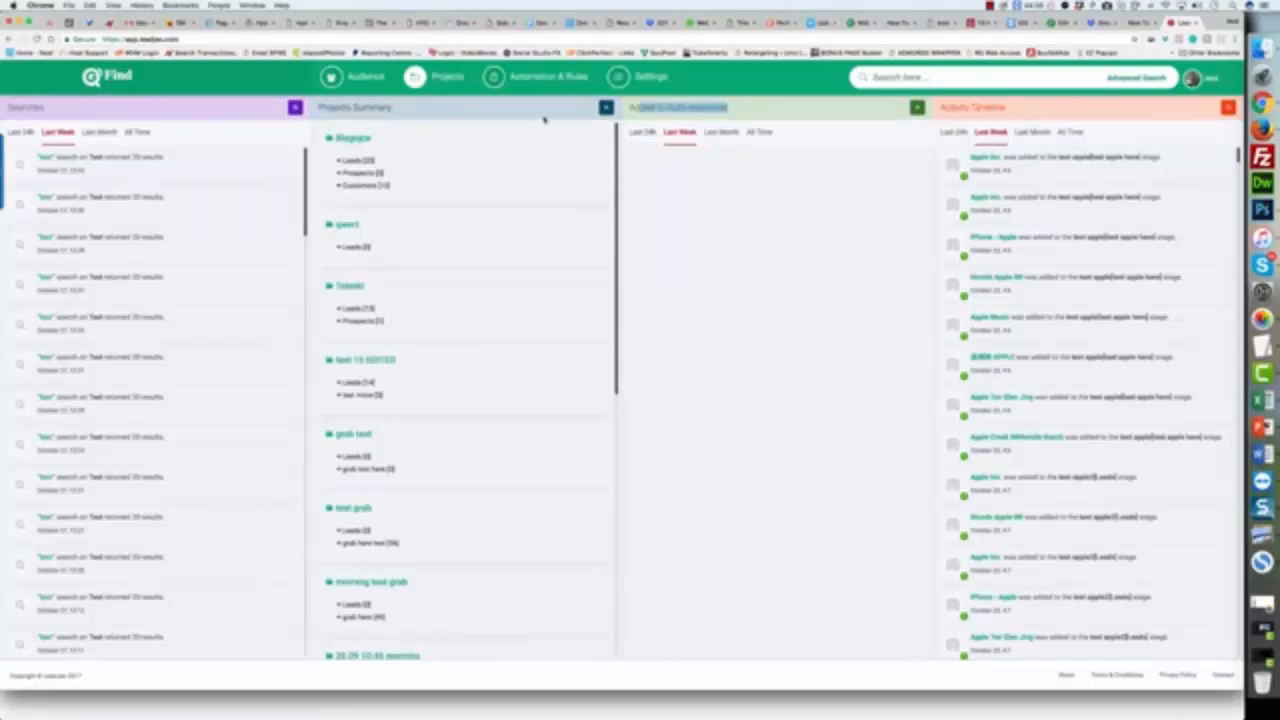
{"action": "left_click", "coordinate": [473, 108]}
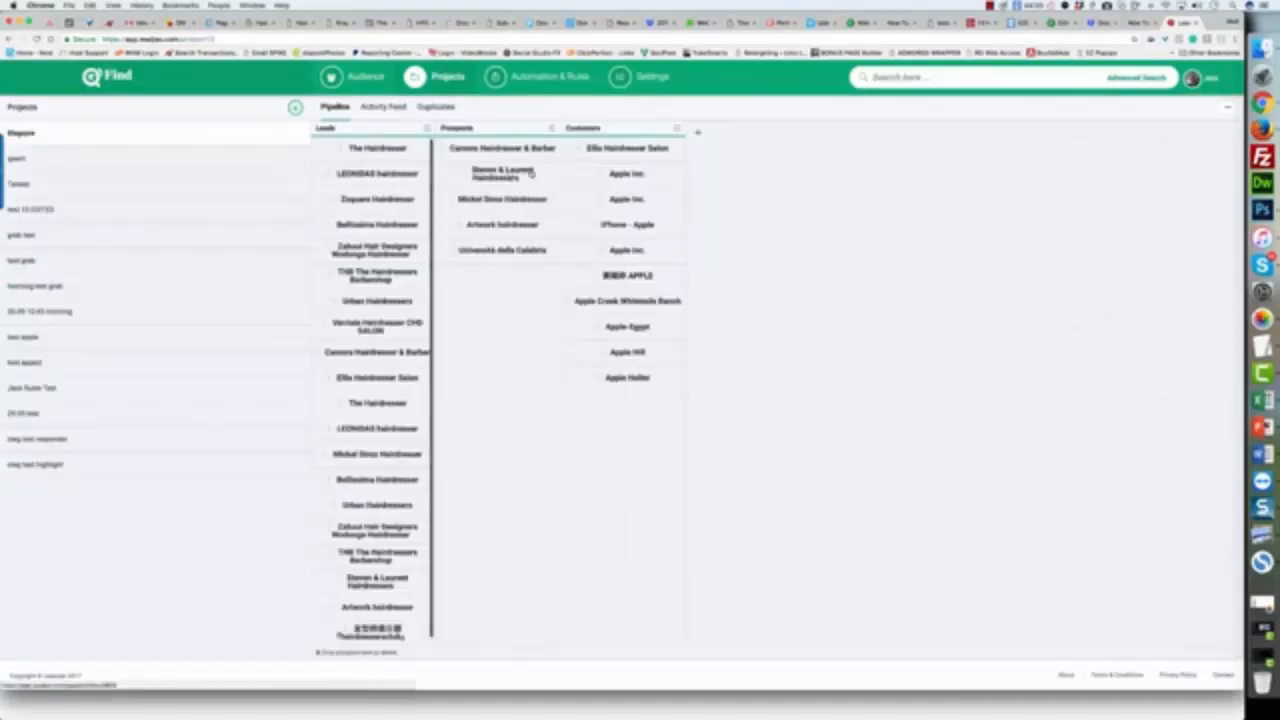
{"action": "left_click", "coordinate": [697, 132]}
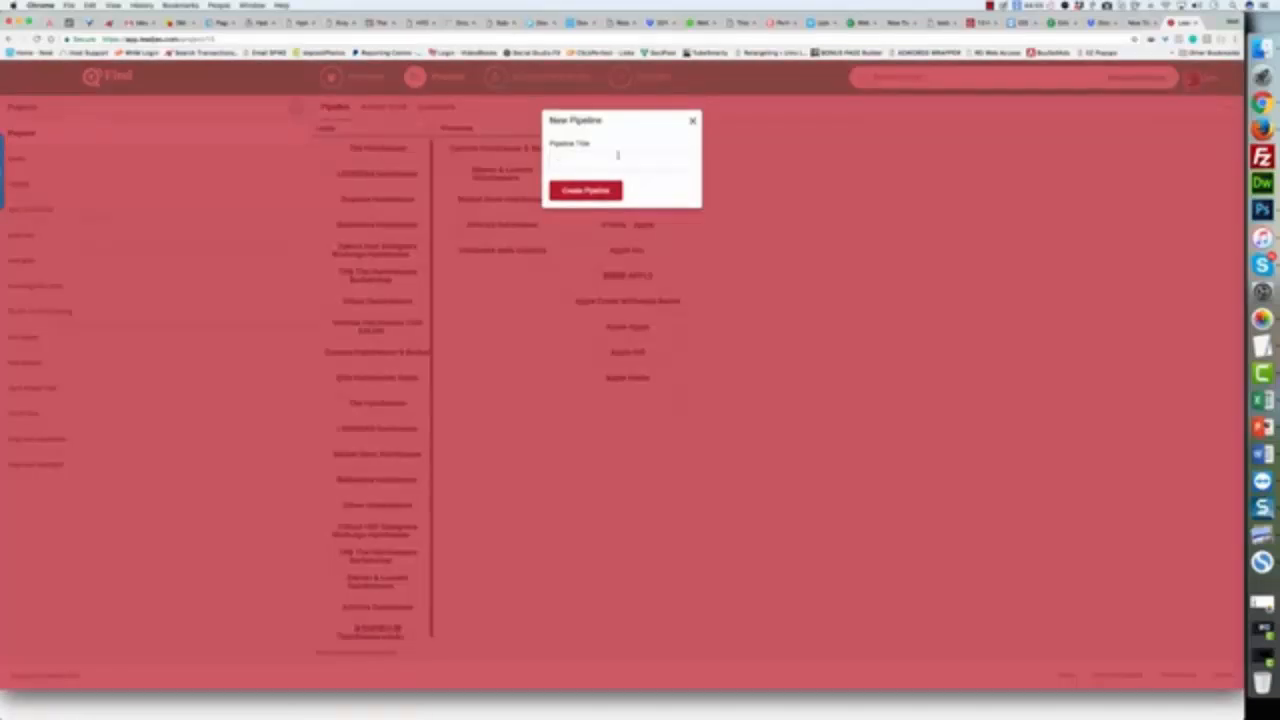
{"action": "type", "text": "Inf"}
{"action": "type", "text": " Accounts"}
{"action": "left_click", "coordinate": [596, 188]}
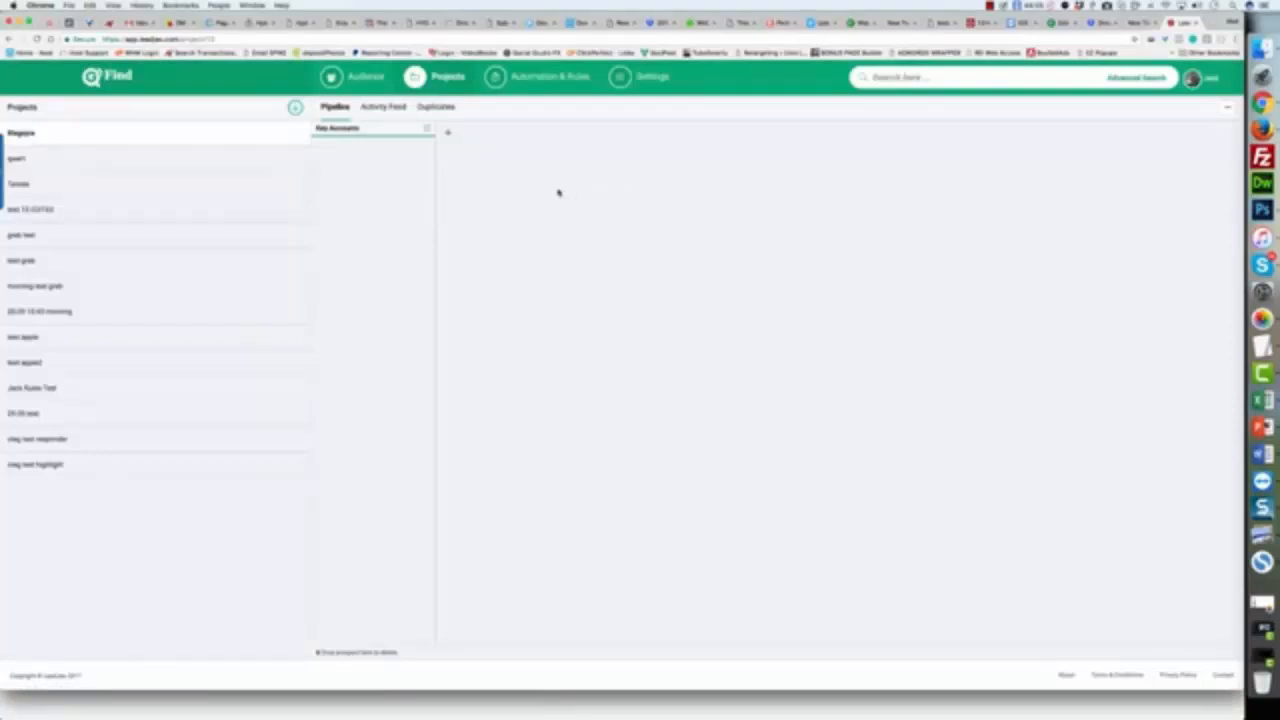
Review the project's activity feed and create a new project titled "Demo Walt".
{"action": "left_click", "coordinate": [390, 108]}
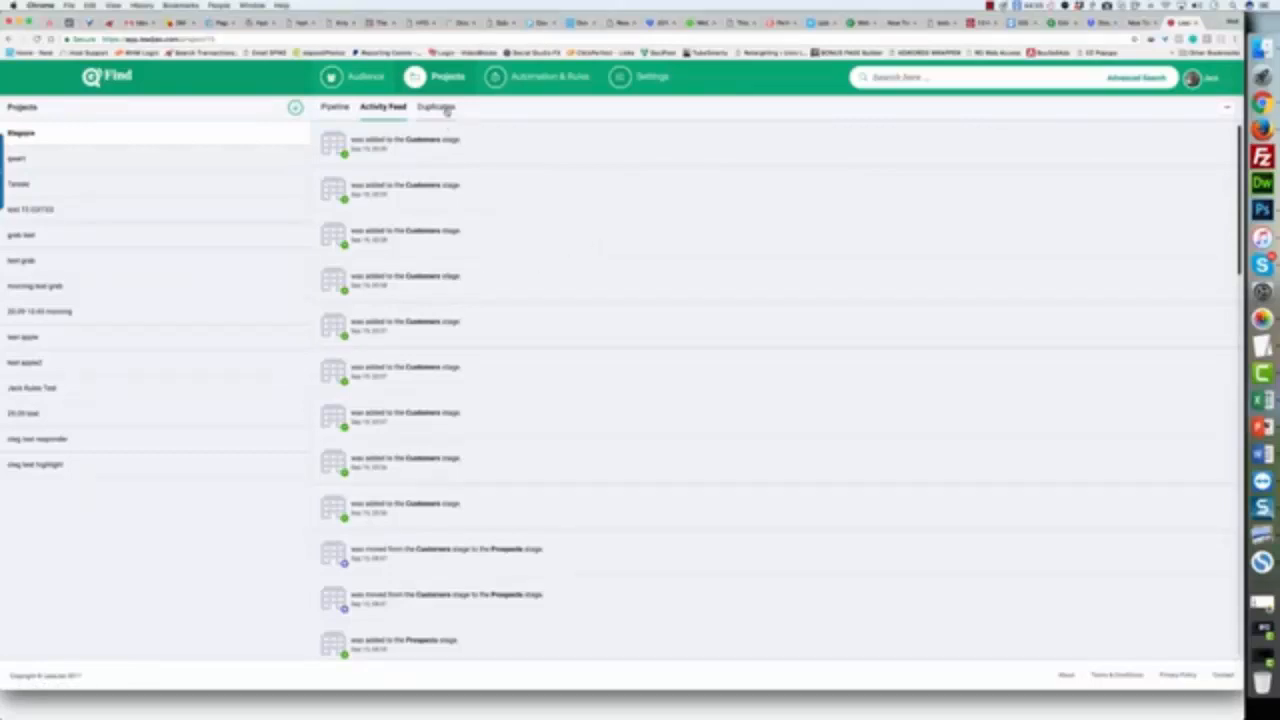
{"action": "left_click", "coordinate": [295, 107]}
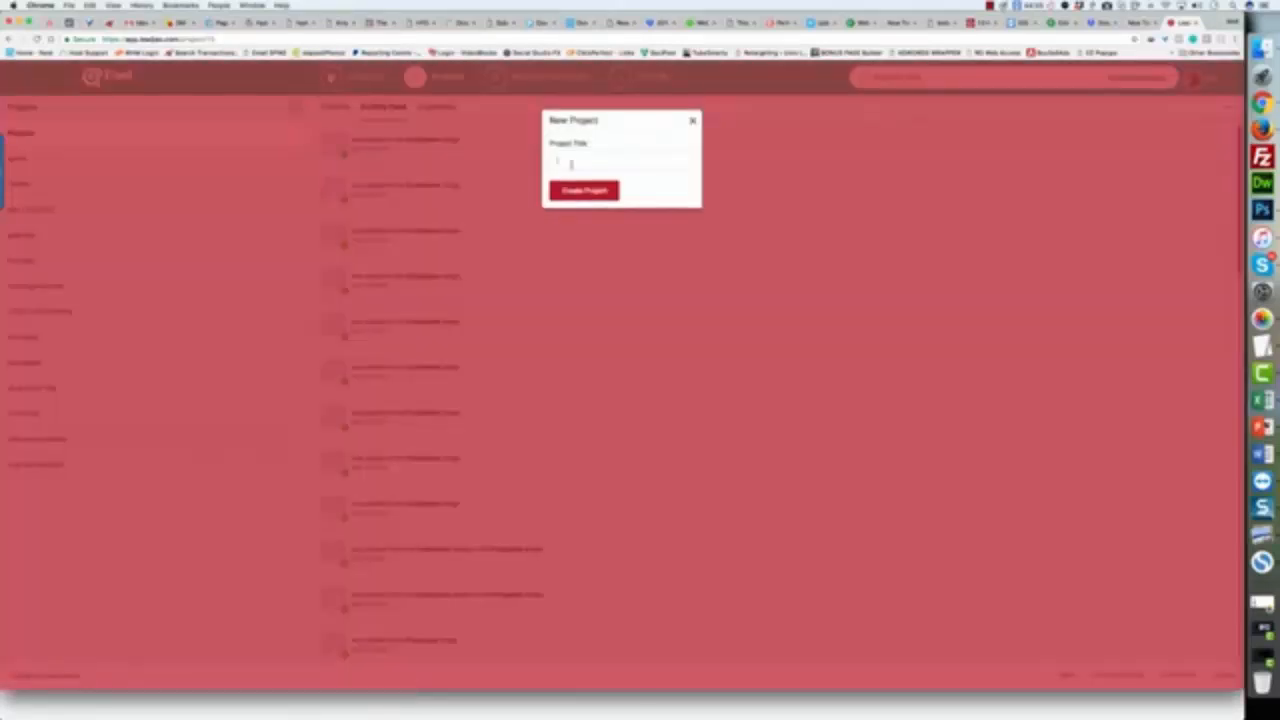
{"action": "type", "text": "Demo title"}
{"action": "left_click", "coordinate": [582, 192]}
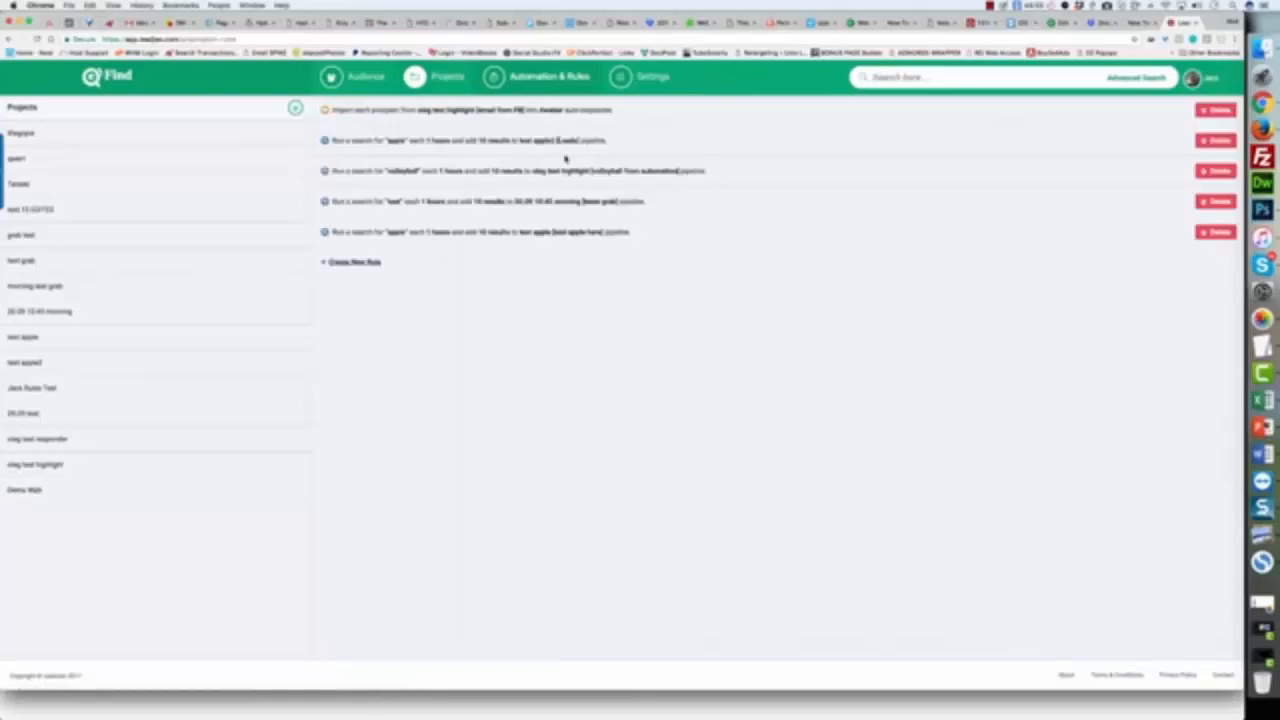
Begin a new scheduled search rule with Facebook as the source and "Chiropractors" as the keyword.
{"action": "left_click", "coordinate": [362, 263]}
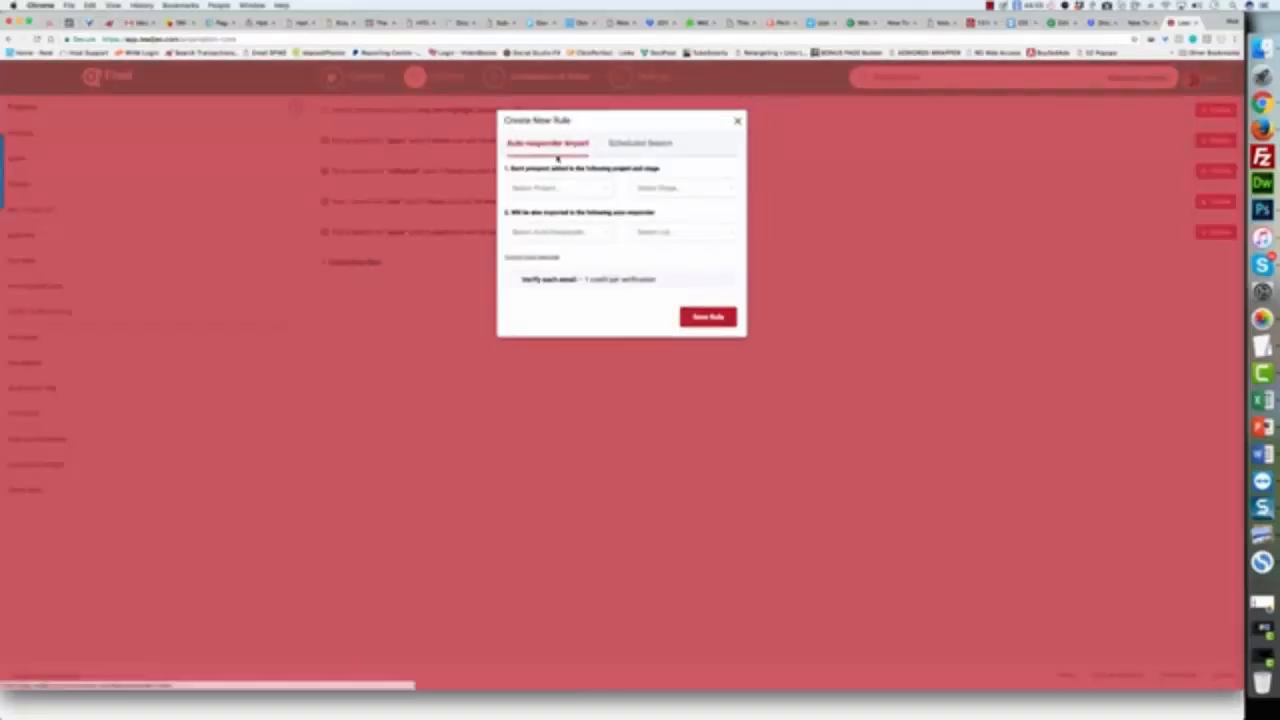
{"action": "left_click", "coordinate": [636, 146]}
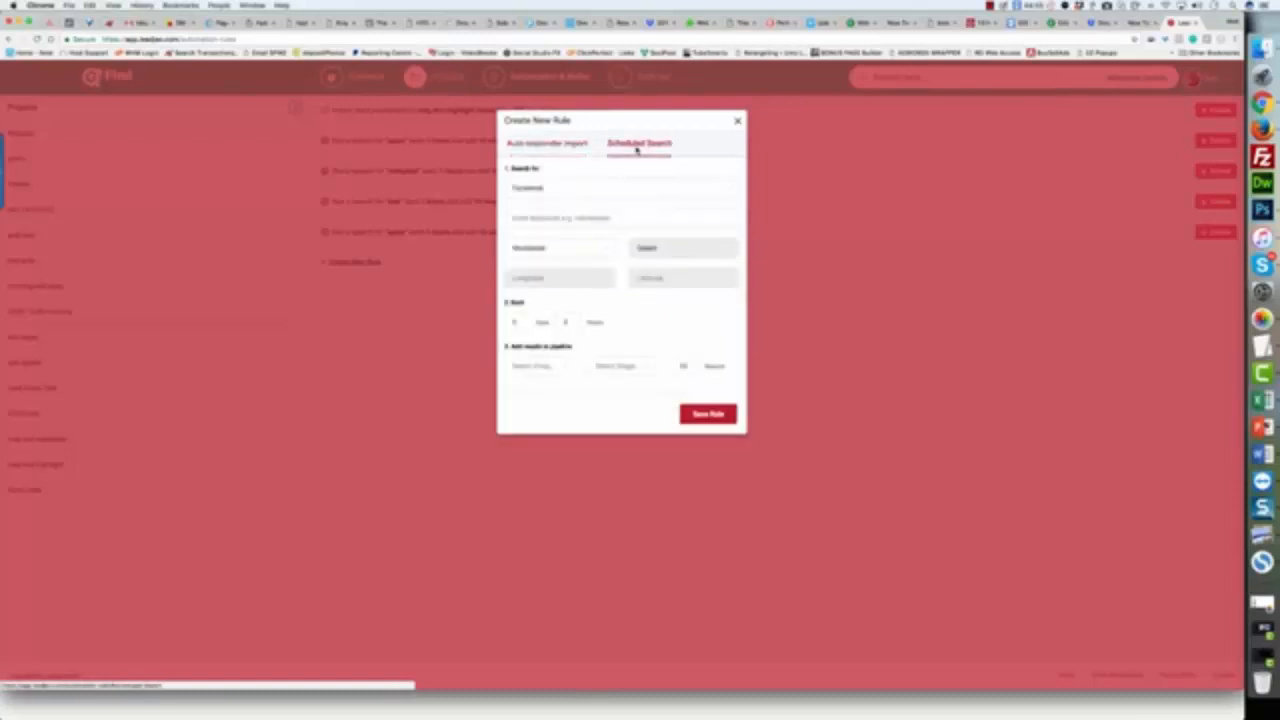
{"action": "left_click", "coordinate": [618, 190]}
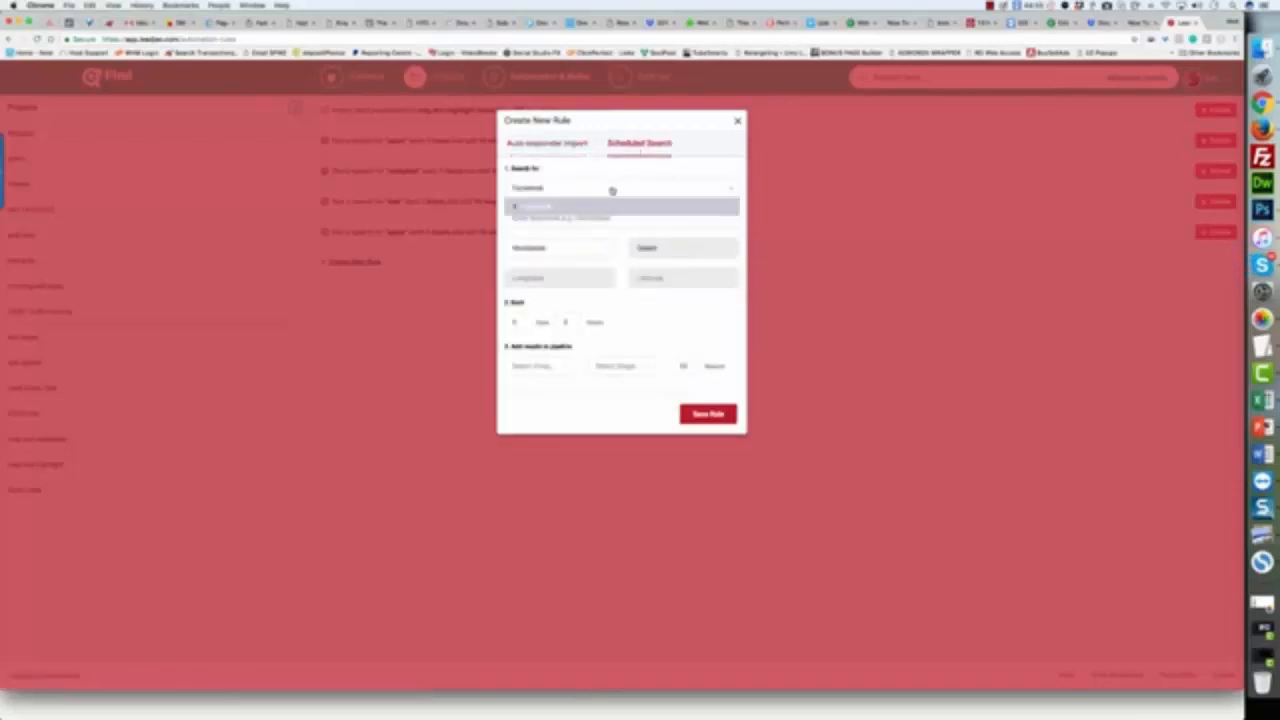
{"action": "left_click", "coordinate": [612, 191]}
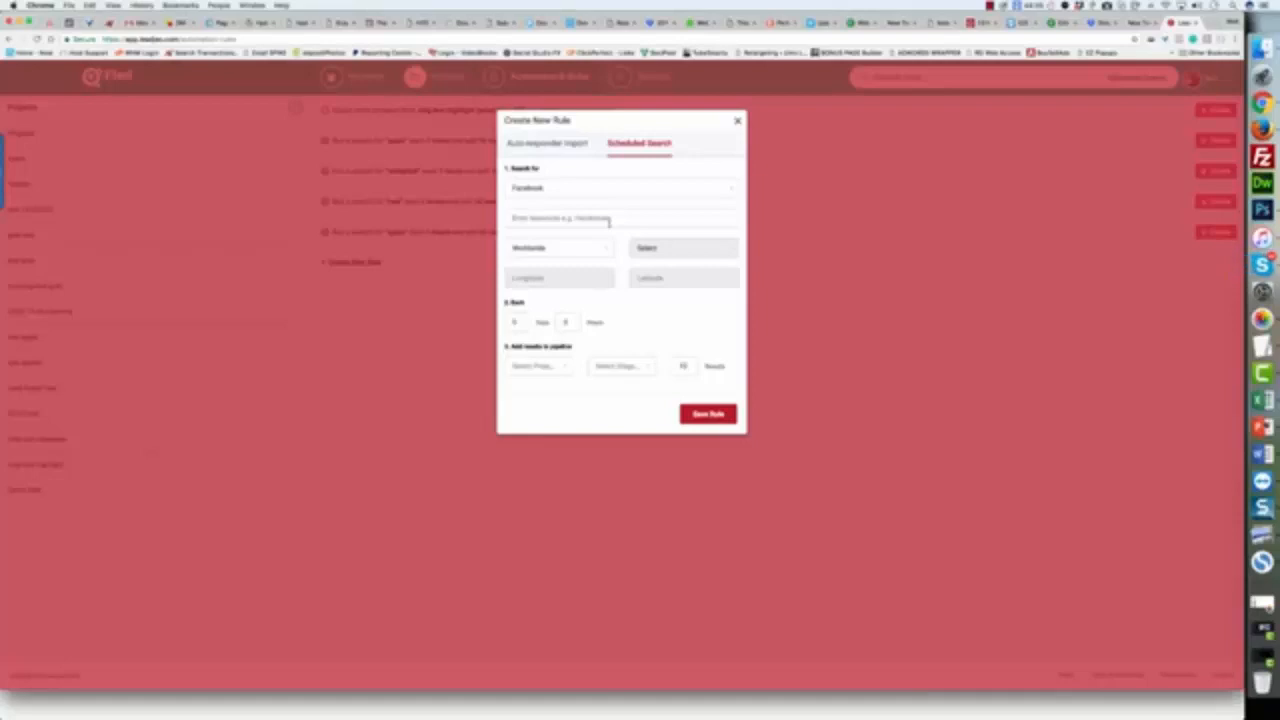
{"action": "type", "text": "Chiropractor"}
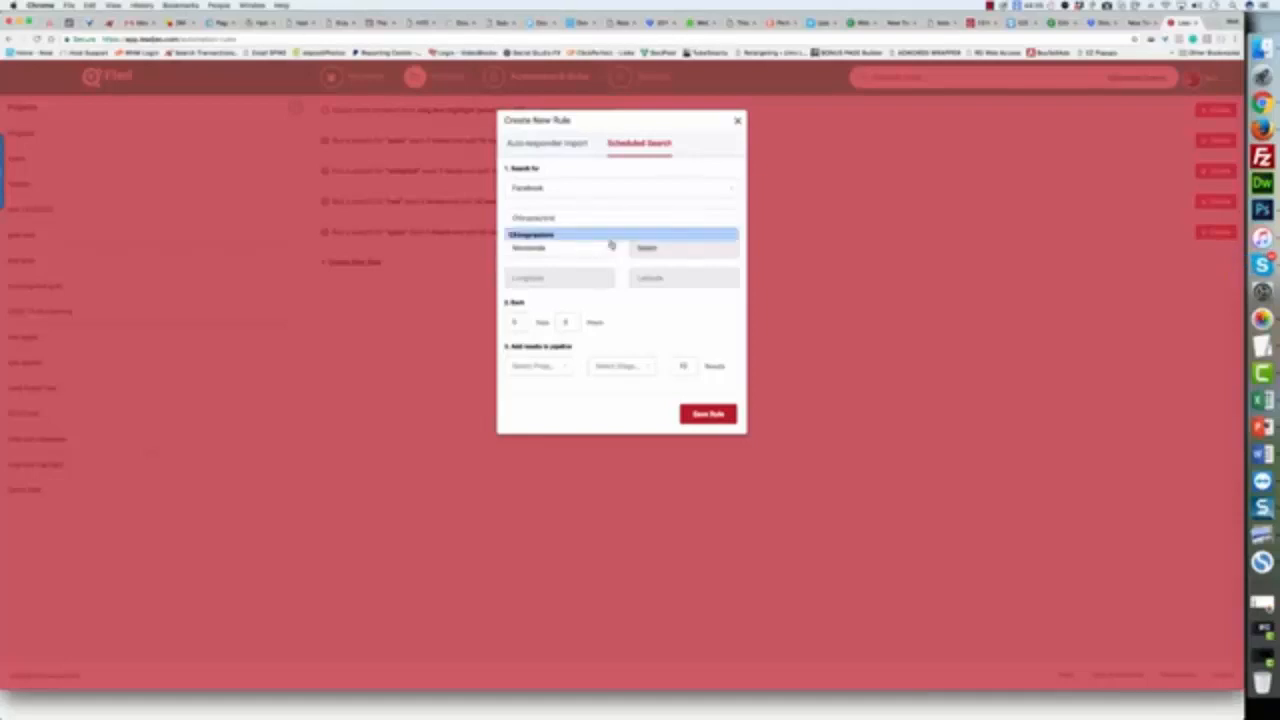
{"action": "left_click", "coordinate": [600, 235]}
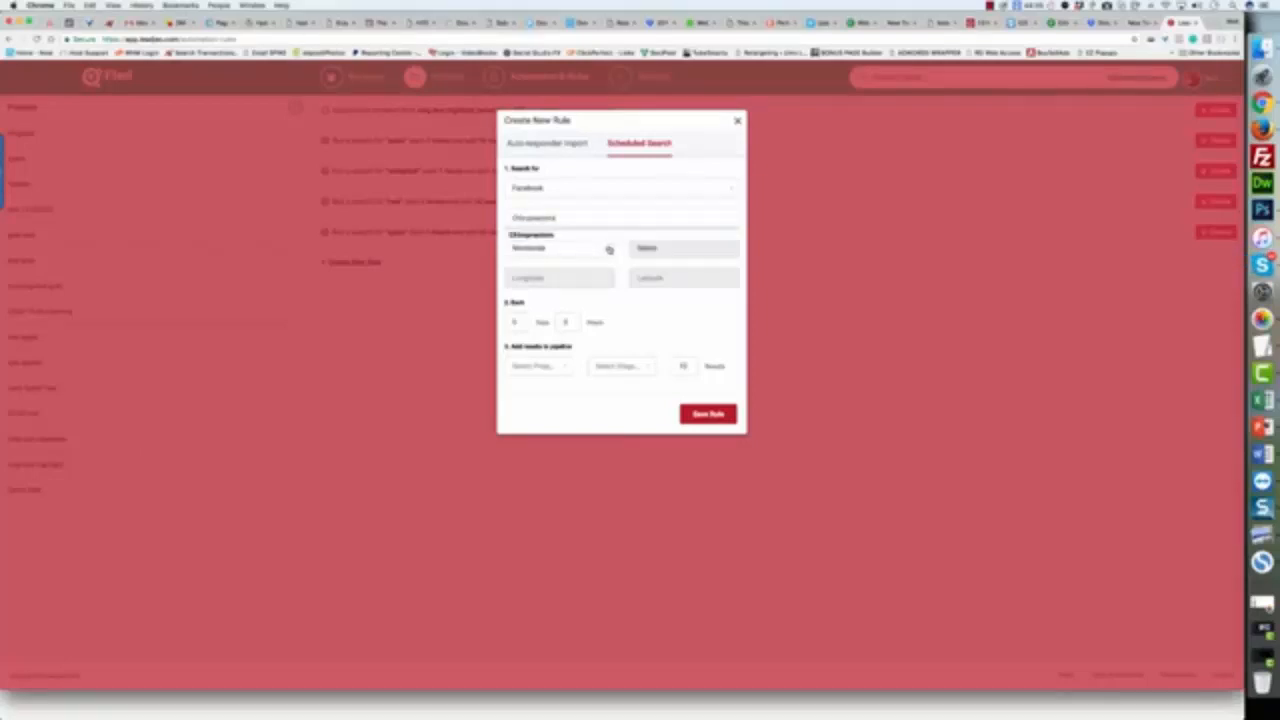
Limit the scheduled search to Australian Capital Territory in Australia and set it to run every 30 days.
{"action": "left_click", "coordinate": [606, 248]}
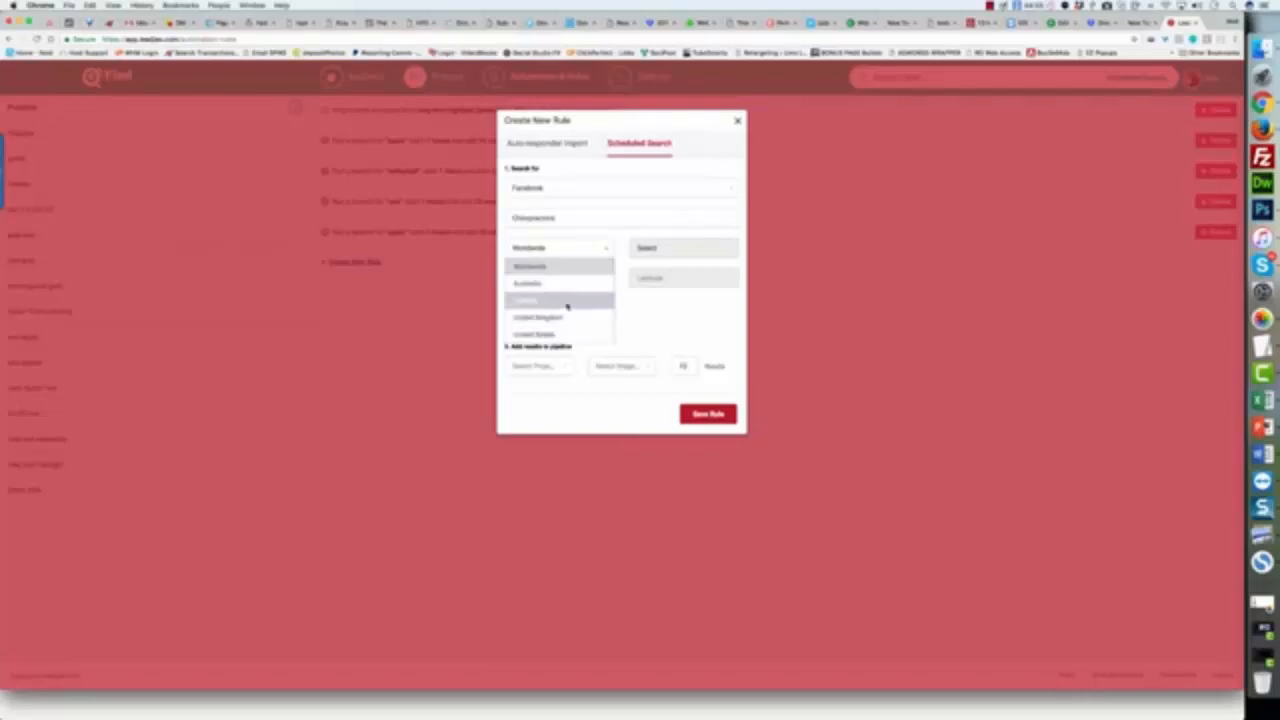
{"action": "left_click", "coordinate": [568, 285]}
{"action": "left_click", "coordinate": [698, 257]}
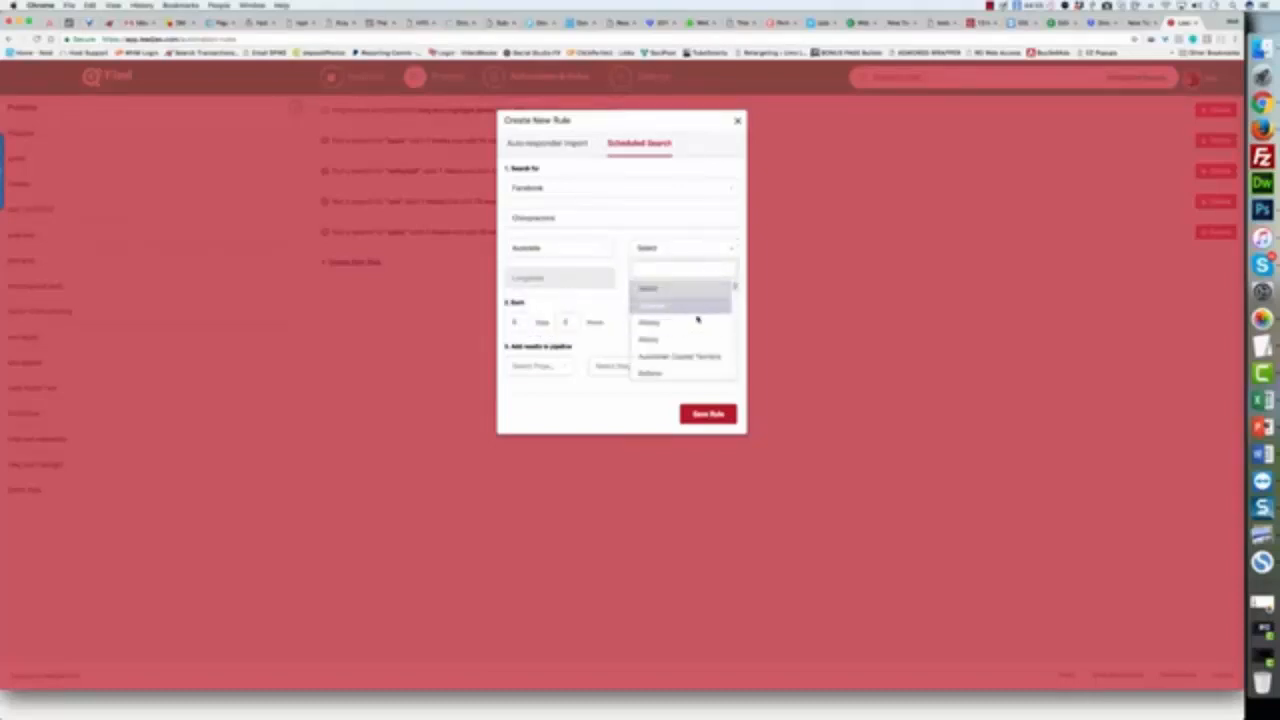
{"action": "left_click", "coordinate": [688, 371]}
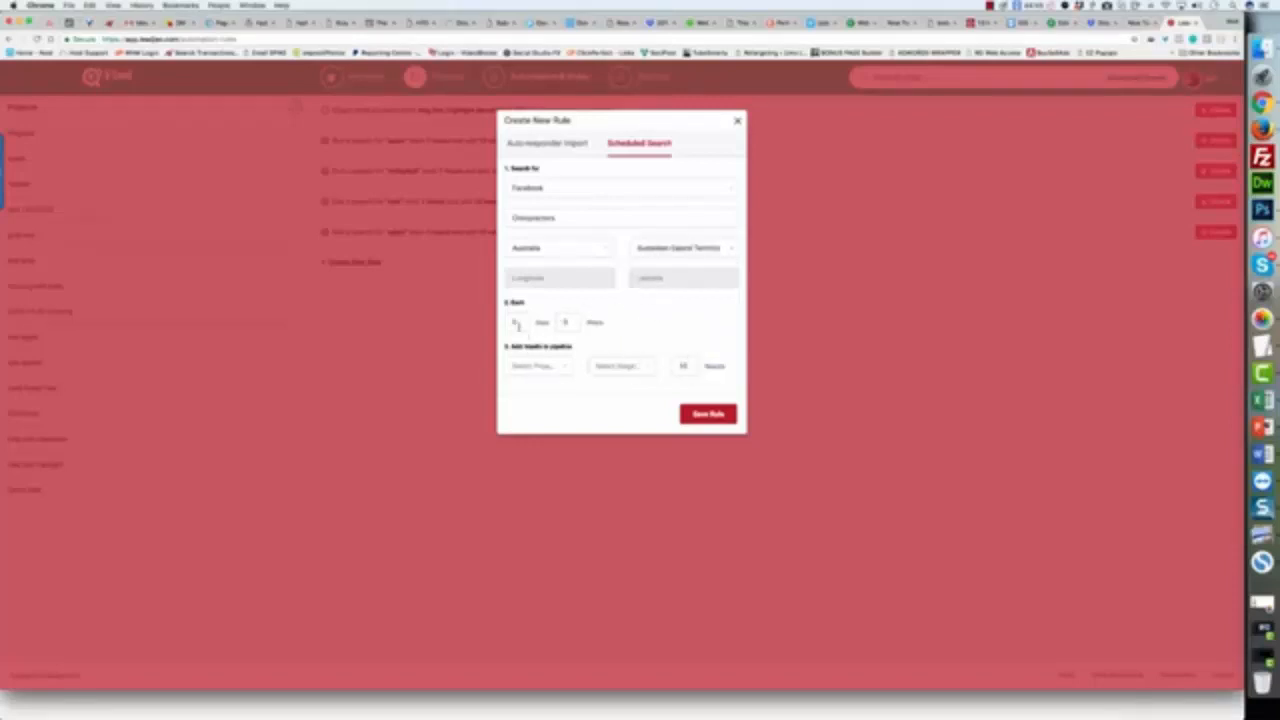
{"action": "left_click", "coordinate": [514, 322]}
{"action": "type", "text": "30"}
Send 20 results per run to the Leads stage of the Demo Walt project and save the rule.
{"action": "left_click", "coordinate": [563, 368]}
{"action": "scroll", "coordinate": [570, 430], "scroll_direction": "down", "scroll_amount": 3}
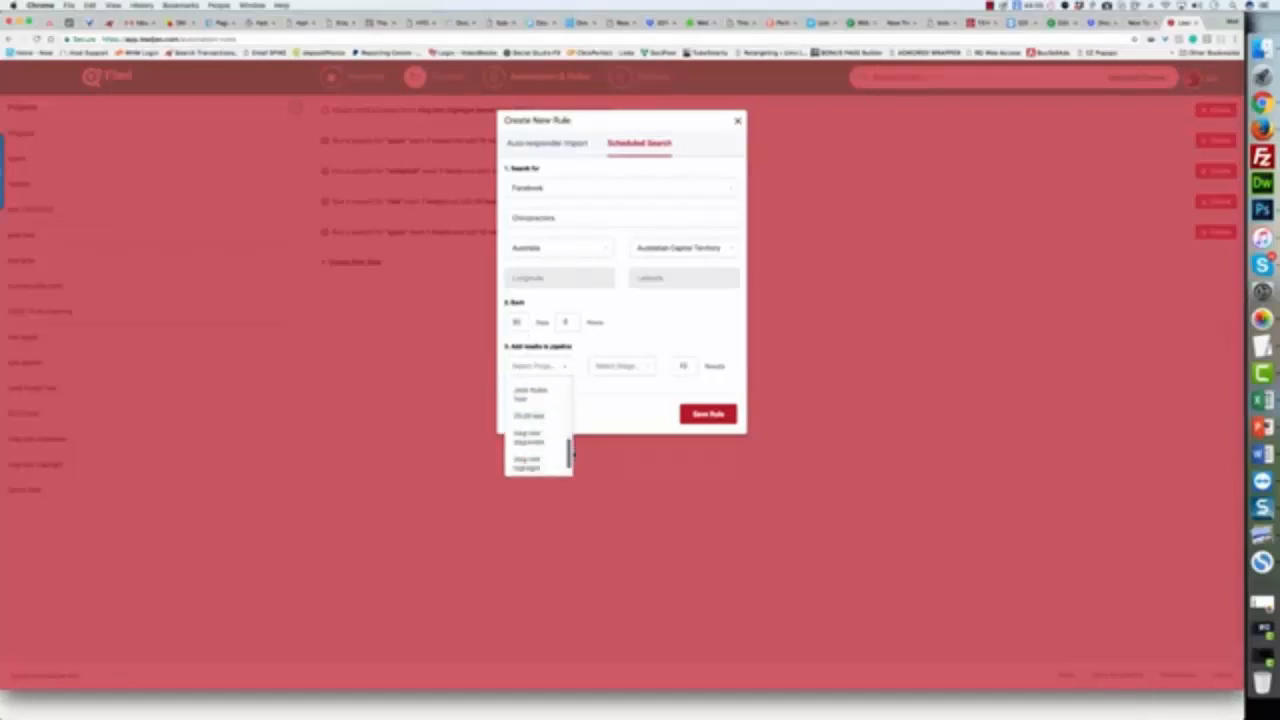
{"action": "left_click", "coordinate": [543, 465]}
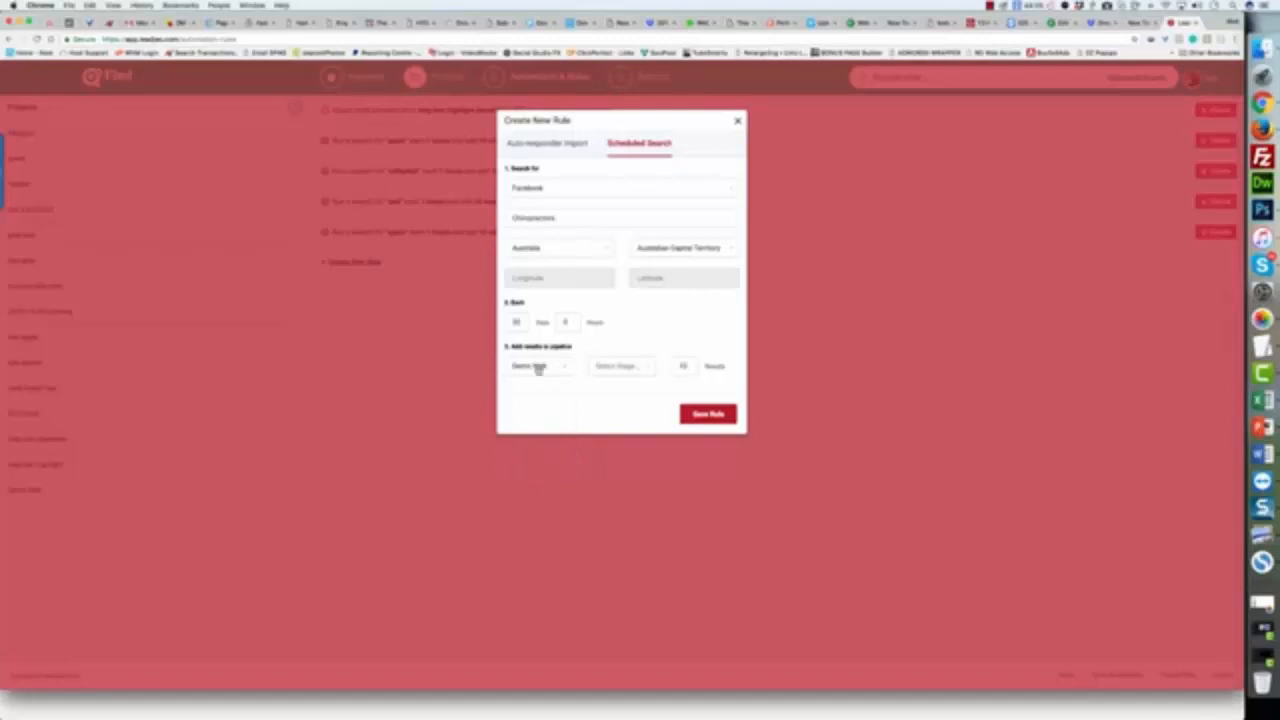
{"action": "left_click", "coordinate": [647, 370]}
{"action": "left_click", "coordinate": [670, 365]}
{"action": "double_click", "coordinate": [680, 366]}
{"action": "left_click", "coordinate": [700, 413]}
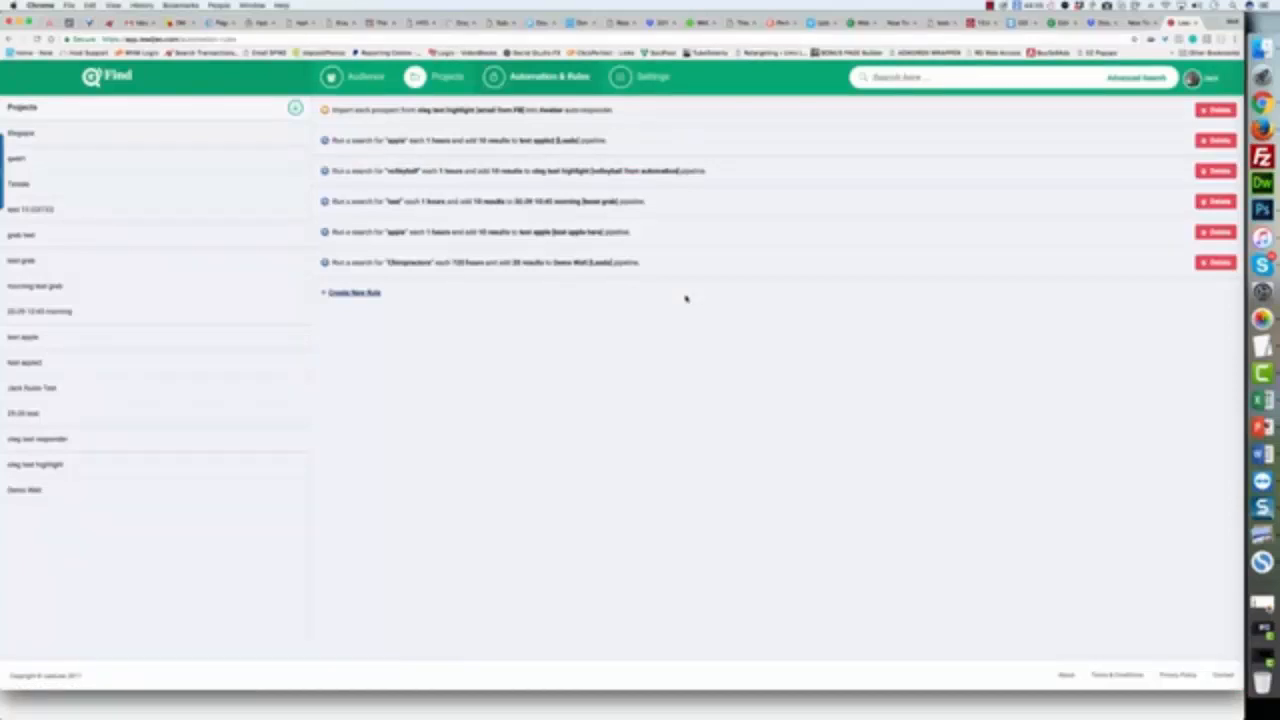
{"action": "left_click_drag", "start_coordinate": [612, 261], "coordinate": [649, 263]}
{"action": "left_click", "coordinate": [556, 83]}
{"action": "left_click", "coordinate": [354, 293]}
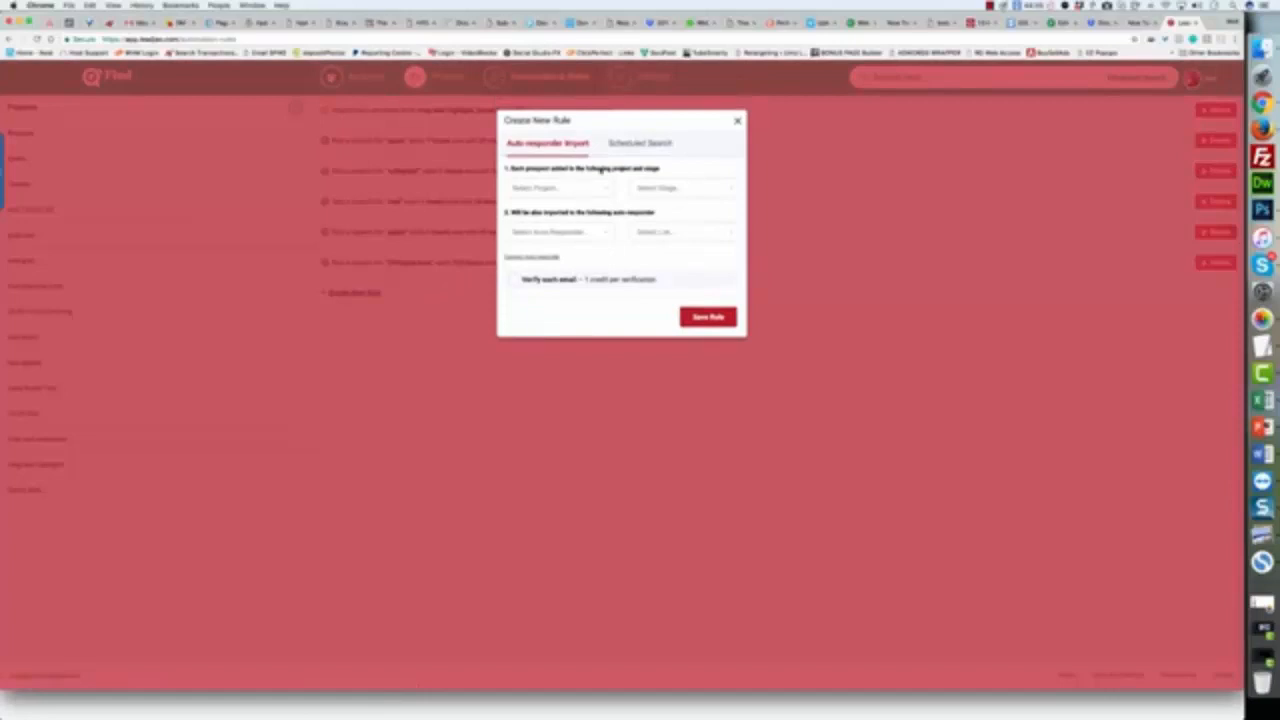
{"action": "left_click", "coordinate": [600, 194]}
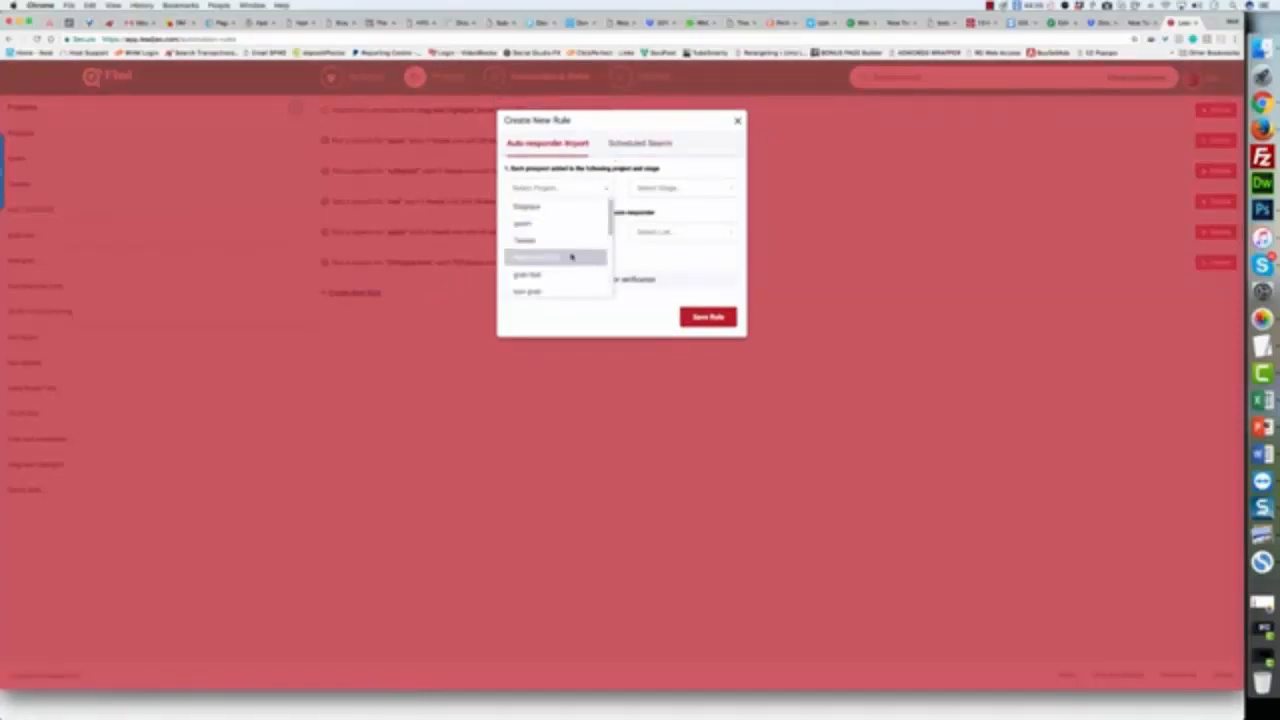
{"action": "scroll", "coordinate": [571, 254], "scroll_direction": "down", "scroll_amount": 2}
{"action": "left_click", "coordinate": [556, 283]}
{"action": "left_click", "coordinate": [669, 191]}
{"action": "left_click", "coordinate": [662, 206]}
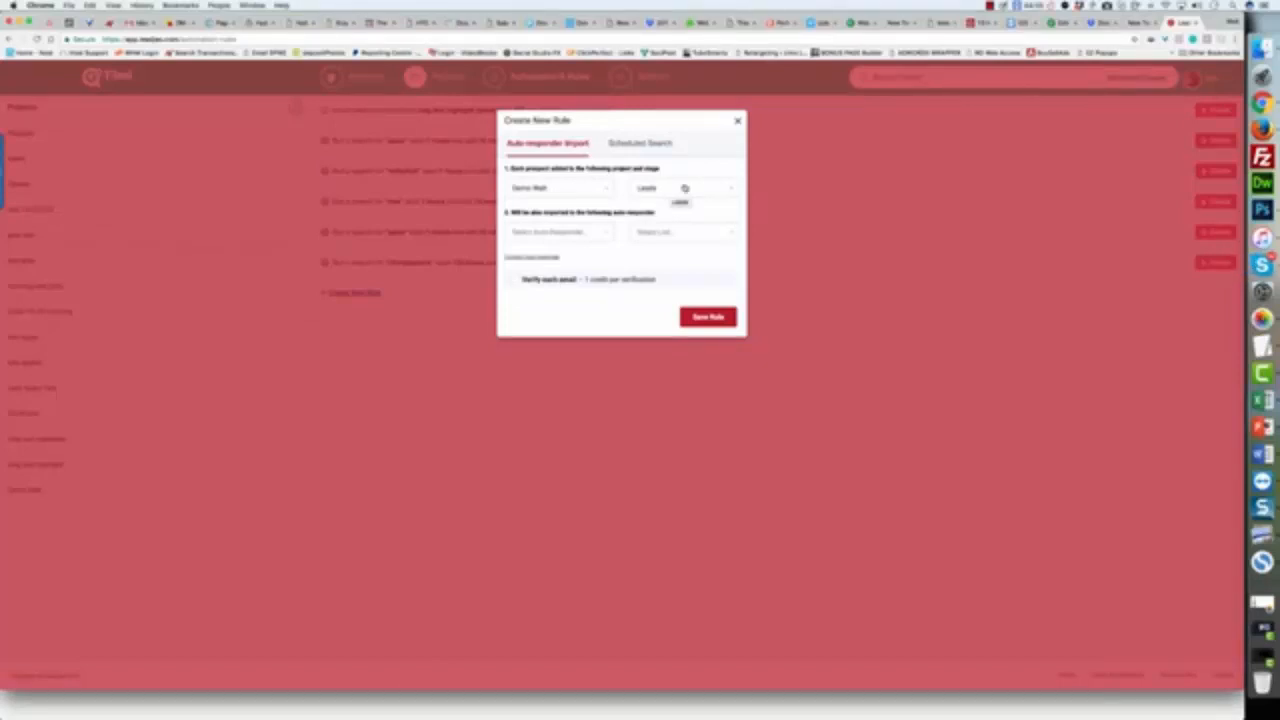
{"action": "left_click", "coordinate": [606, 234]}
{"action": "left_click", "coordinate": [738, 121]}
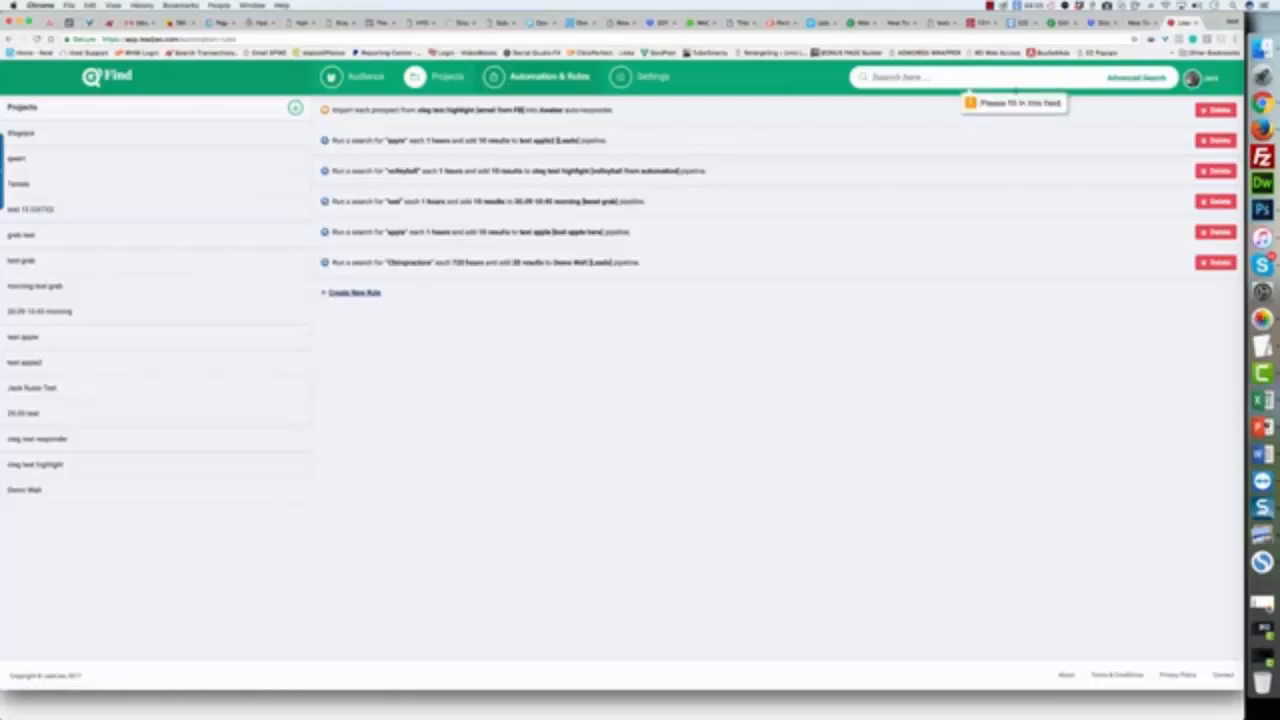
Enter "chiropractor" as the prospect search term and open the advanced search.
{"action": "left_click", "coordinate": [956, 76]}
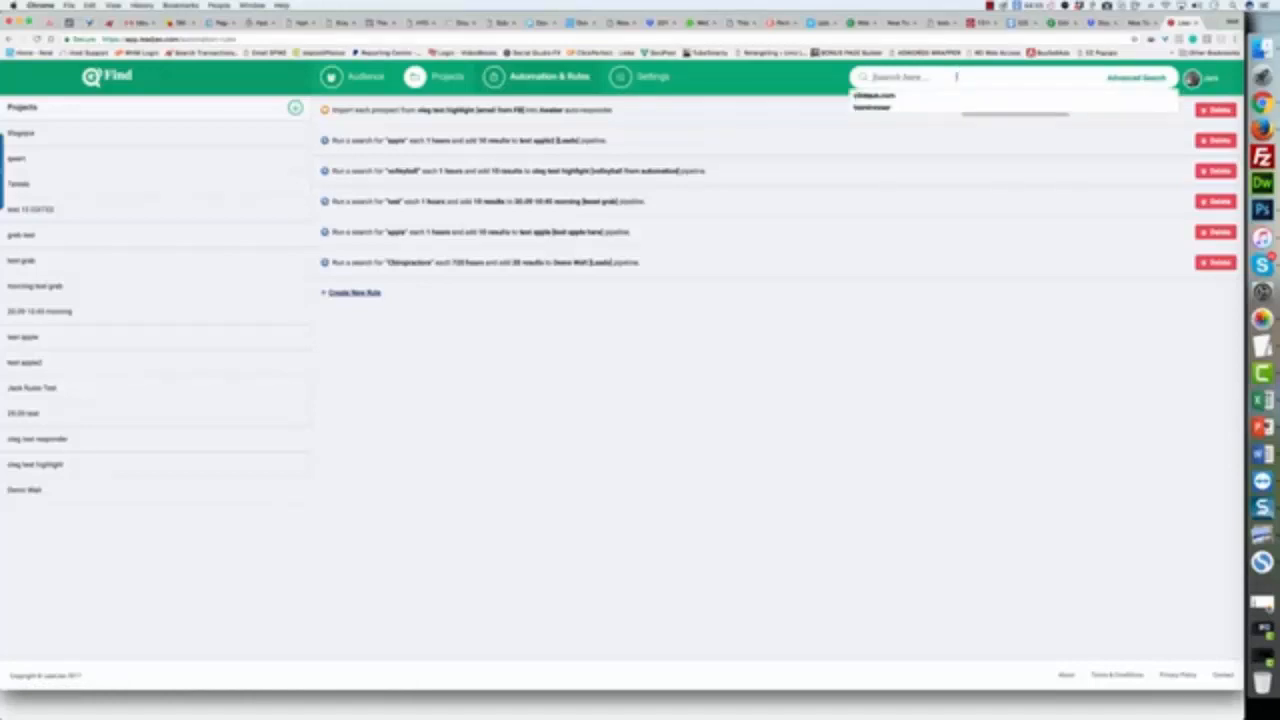
{"action": "type", "text": "gtc"}
{"action": "type", "text": "ropr"}
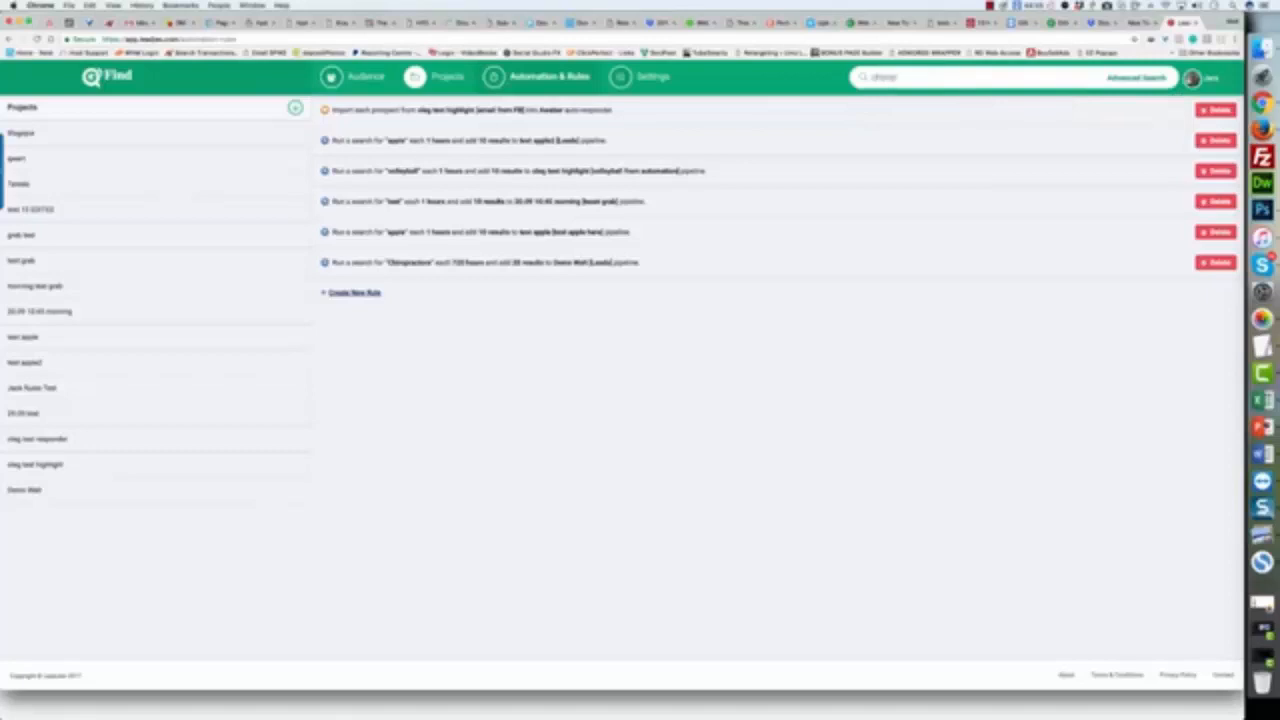
{"action": "type", "text": "acto"}
{"action": "key", "text": "BackSpace"}
{"action": "left_click", "coordinate": [1130, 80]}
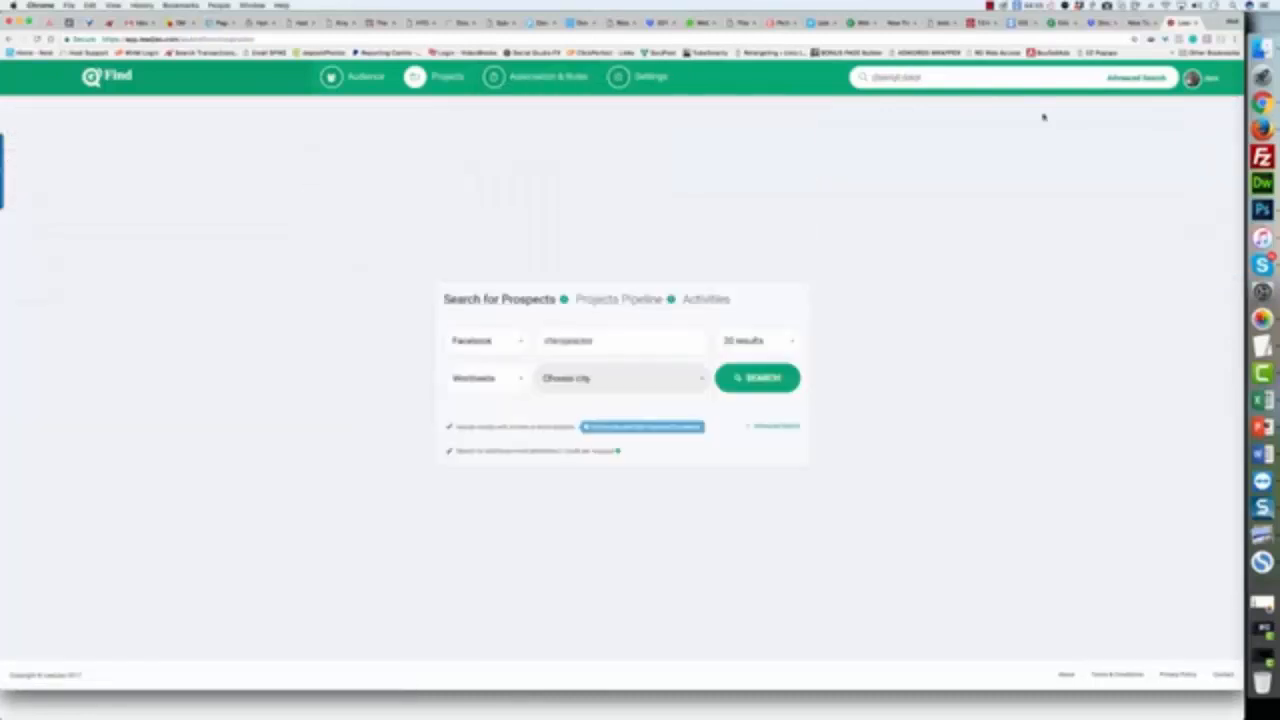
Run the chiropractor prospect search on Google and analyse the selected results.
{"action": "left_click", "coordinate": [497, 342]}
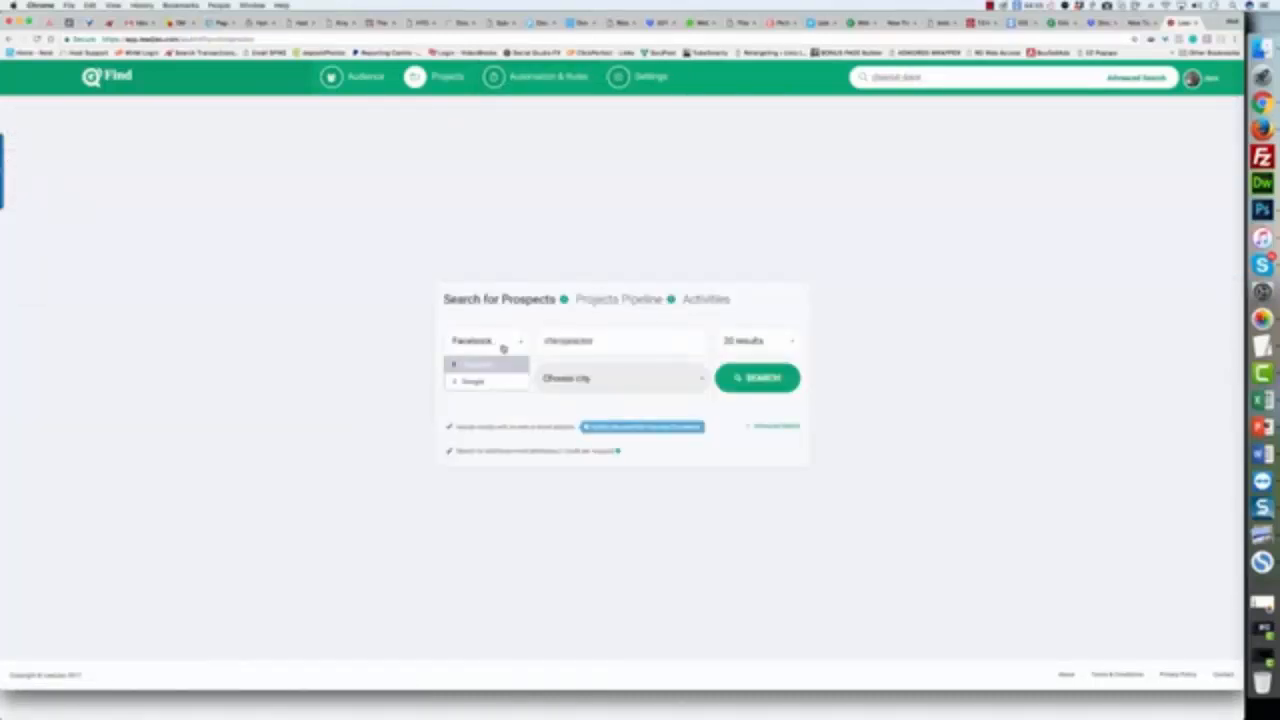
{"action": "left_click", "coordinate": [497, 383]}
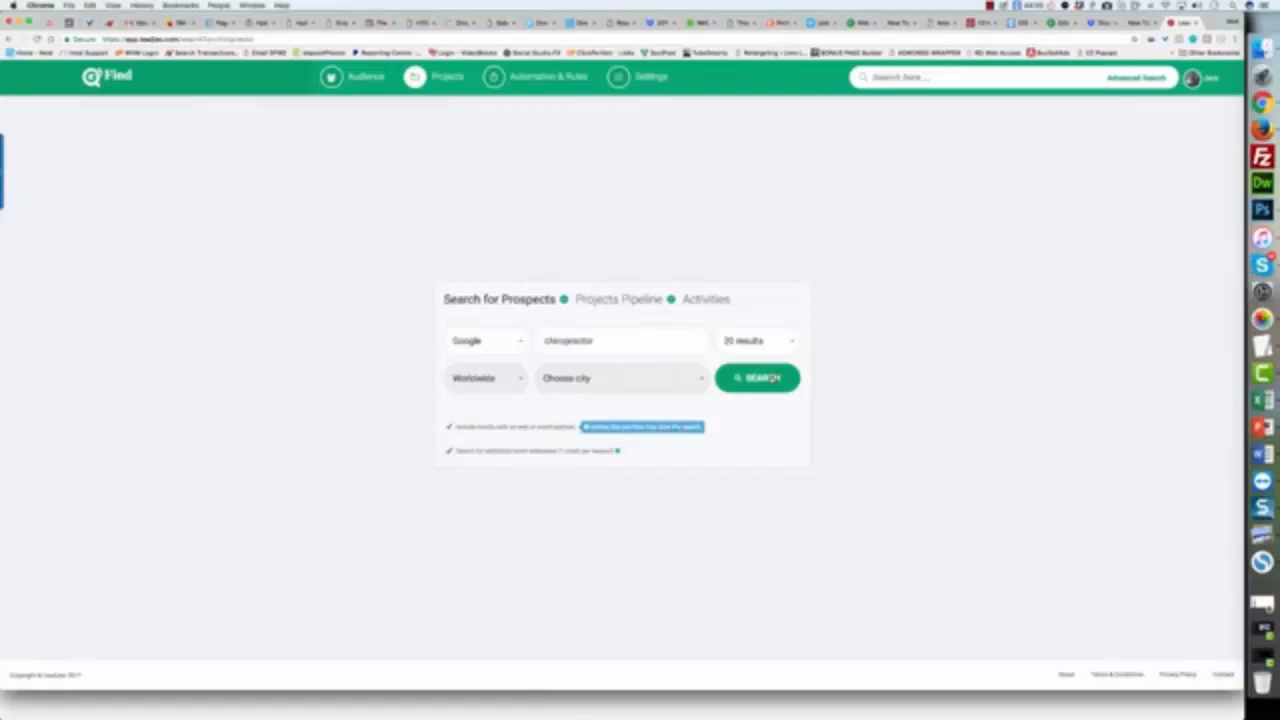
{"action": "left_click", "coordinate": [503, 451]}
{"action": "left_click", "coordinate": [774, 388]}
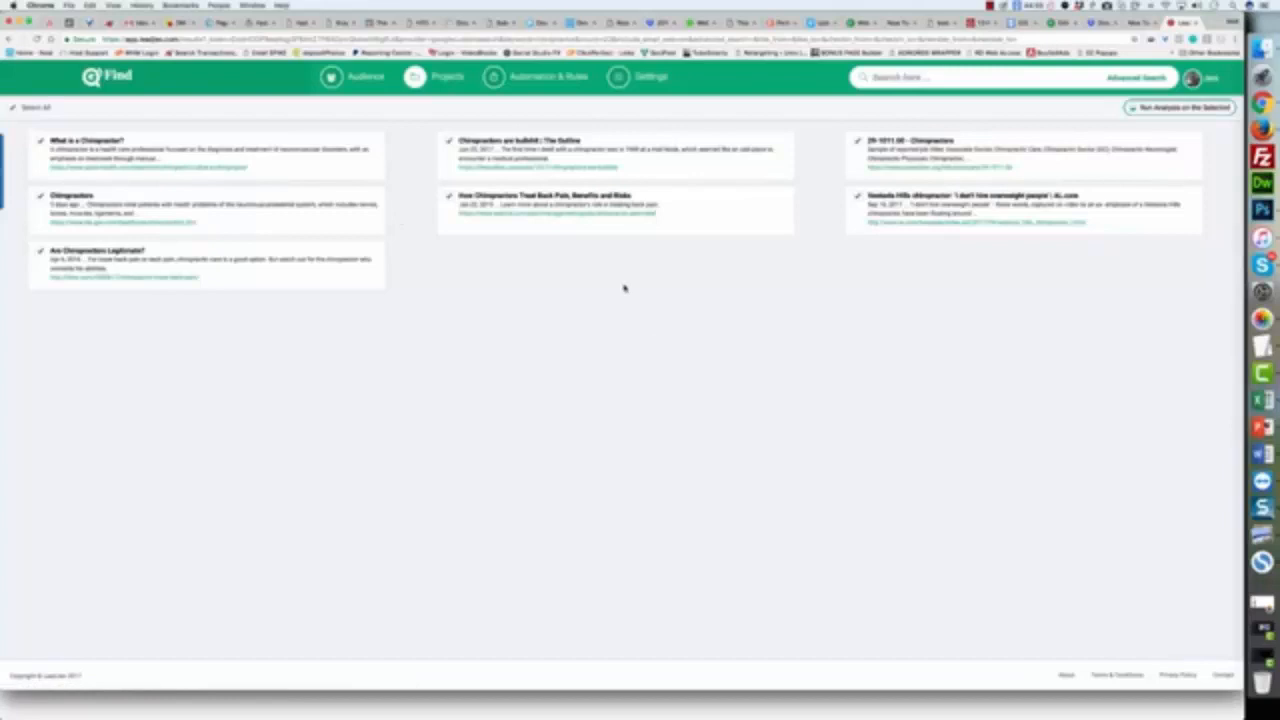
{"action": "left_click", "coordinate": [1164, 107]}
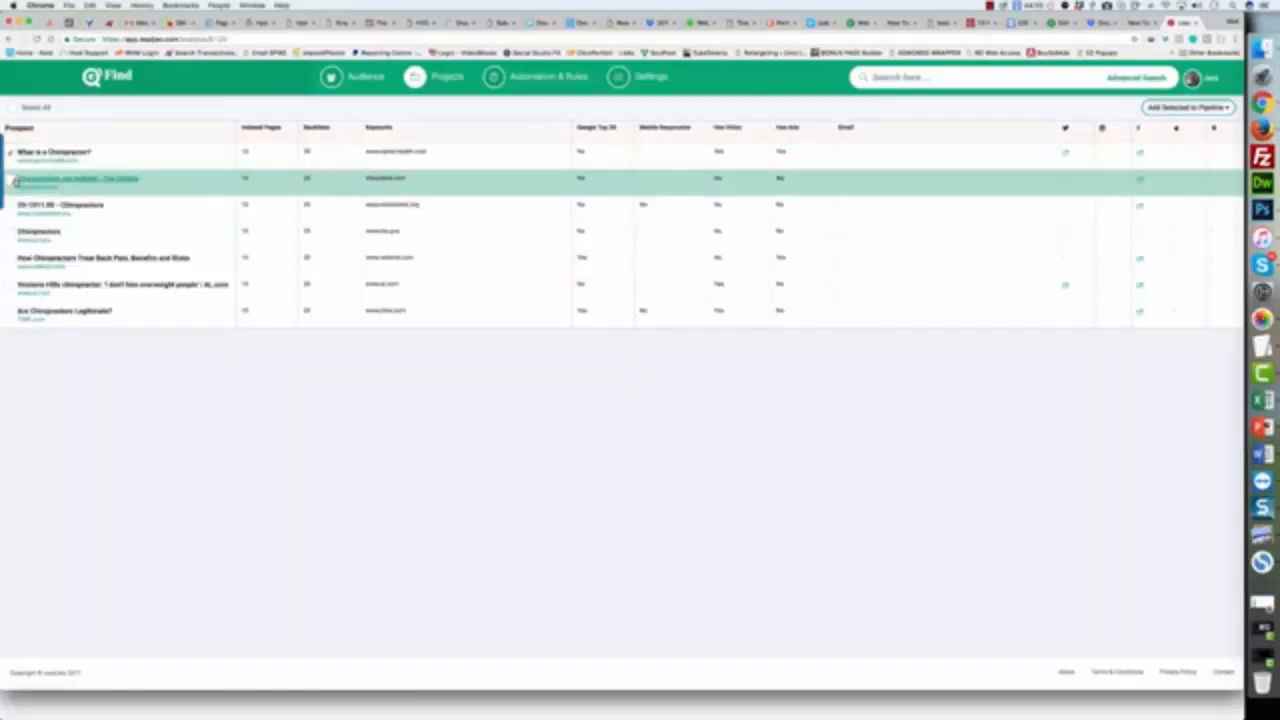
Add the first three analysed prospects to a pipeline stage of the Demo Walt project.
{"action": "left_click", "coordinate": [12, 181]}
{"action": "left_click", "coordinate": [12, 208]}
{"action": "left_click", "coordinate": [1168, 110]}
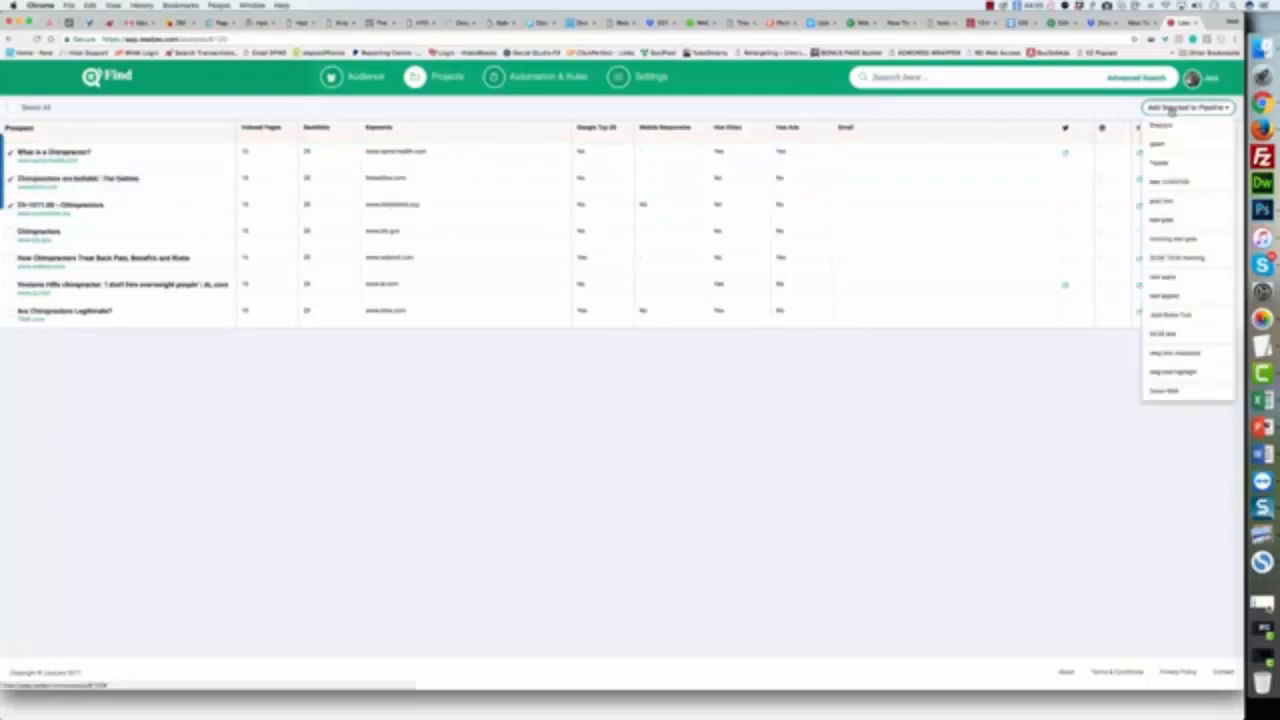
{"action": "left_click", "coordinate": [1157, 397]}
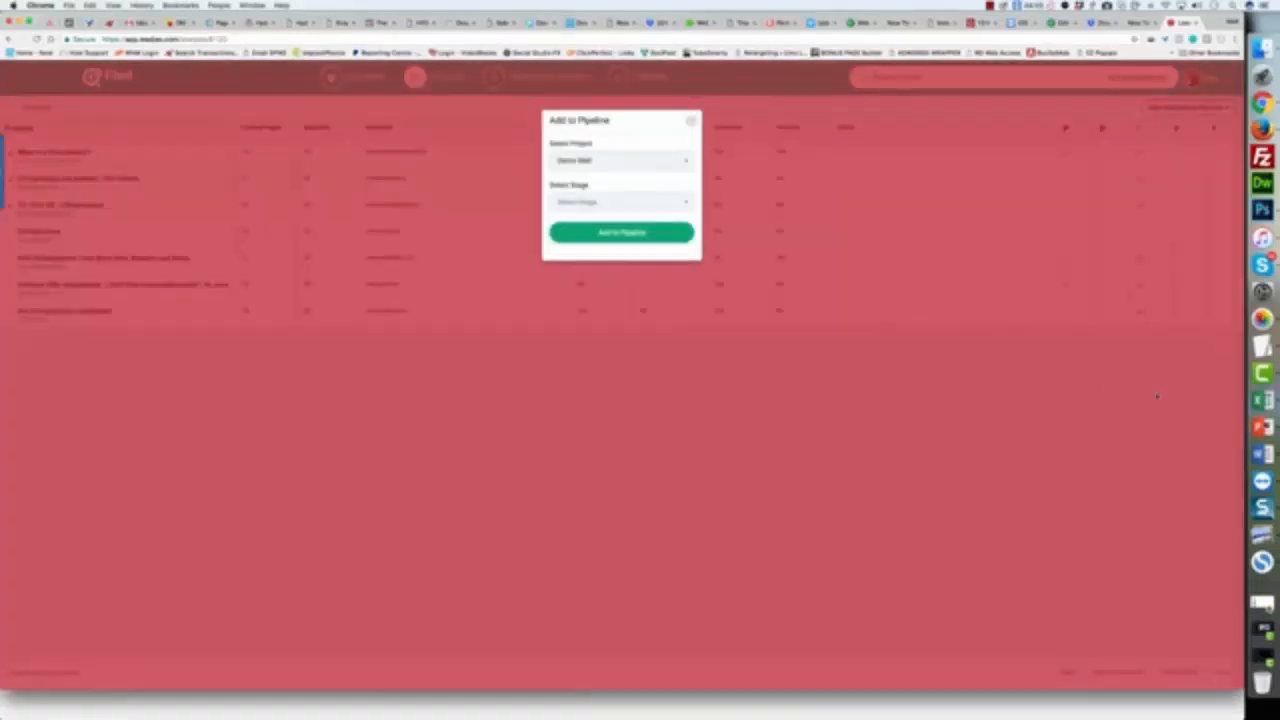
{"action": "left_click", "coordinate": [600, 205]}
{"action": "left_click", "coordinate": [602, 234]}
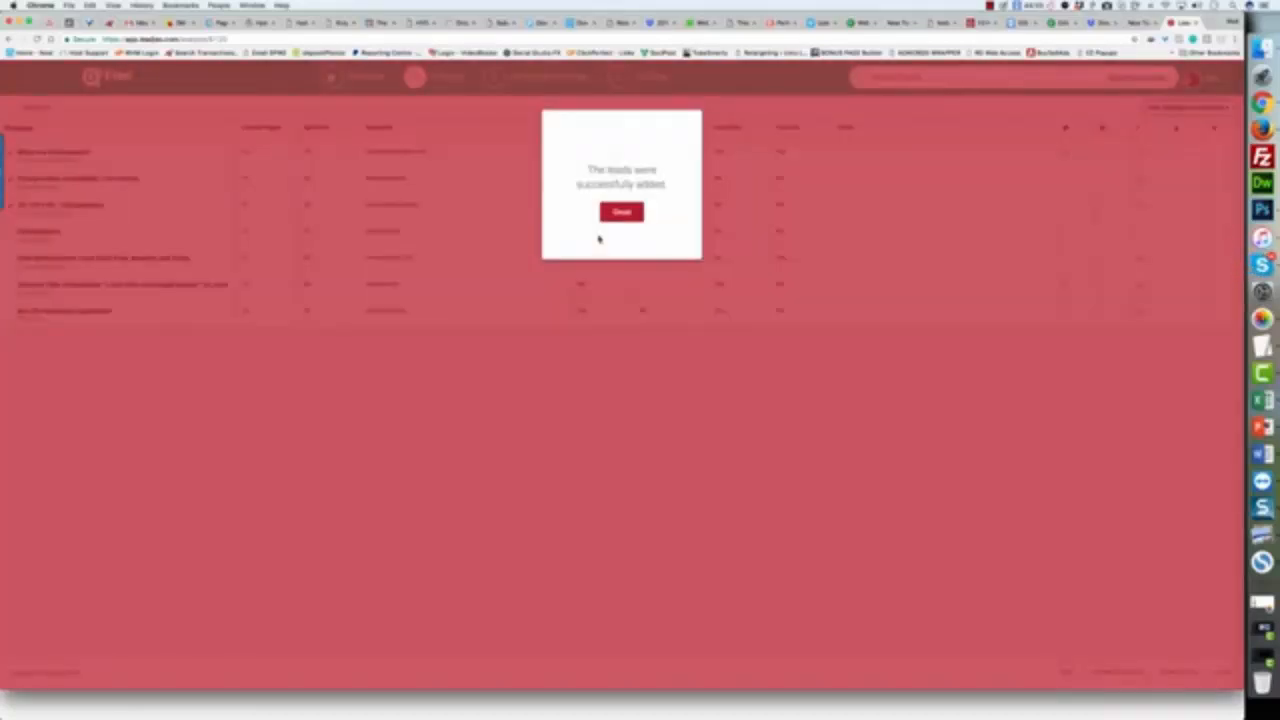
{"action": "left_click", "coordinate": [614, 218]}
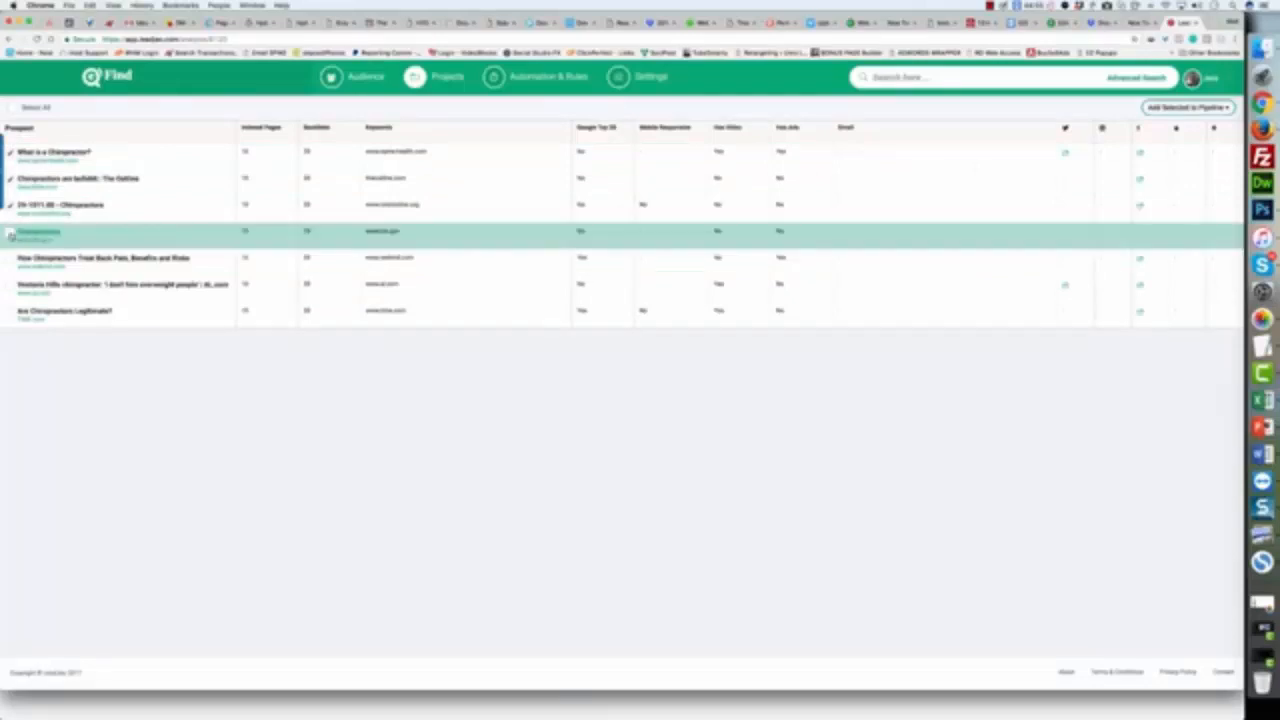
Select the fourth analysed prospect as well, and return to the list of automation rules.
{"action": "left_click", "coordinate": [11, 234]}
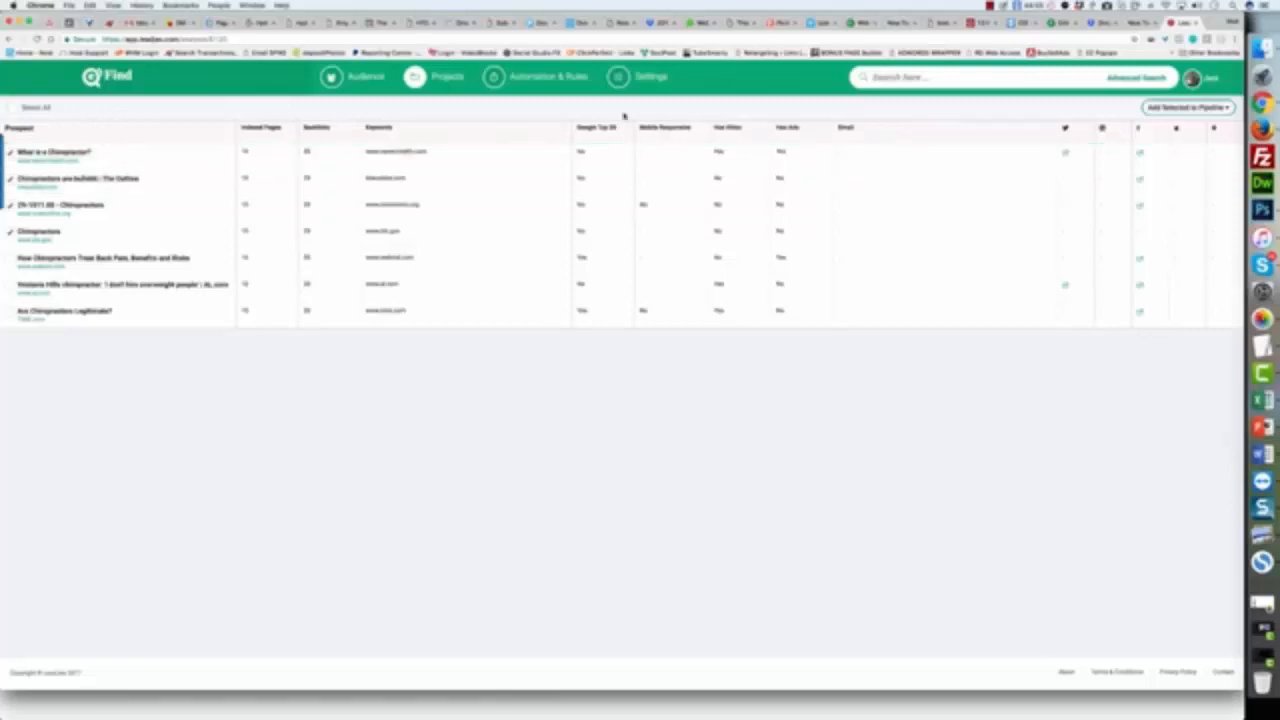
{"action": "left_click", "coordinate": [437, 86]}
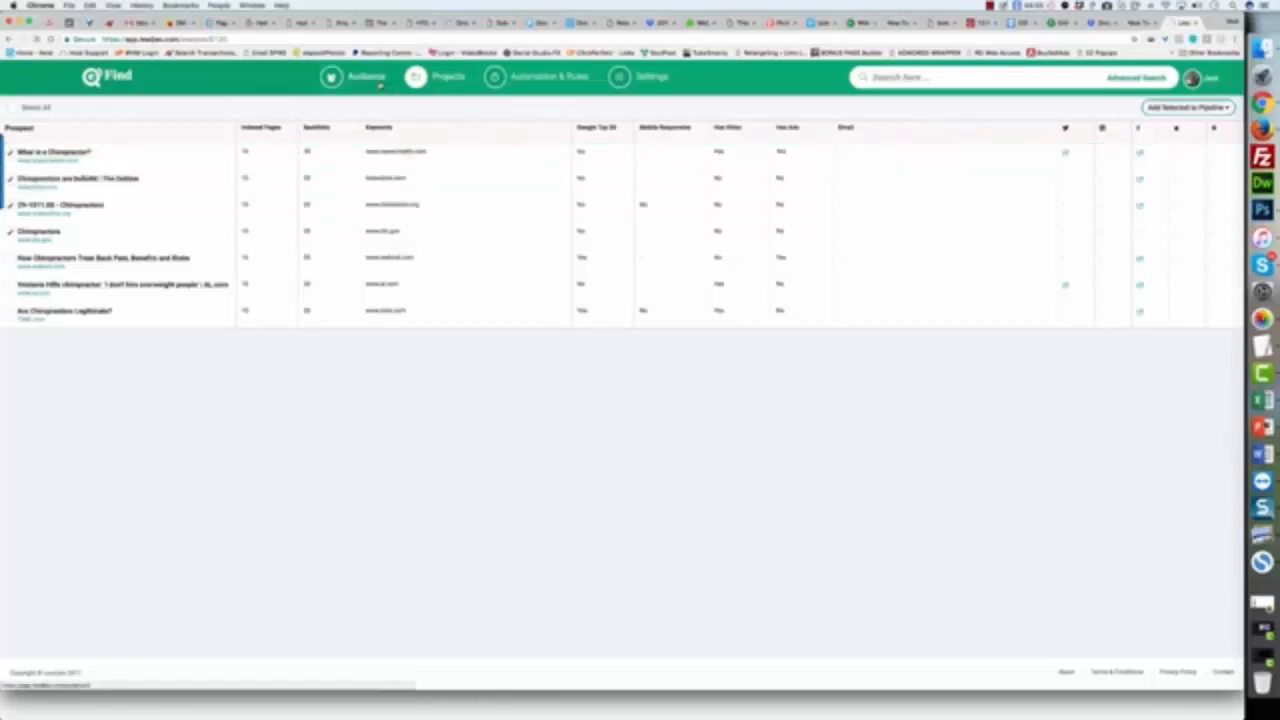
{"action": "left_click", "coordinate": [550, 80]}
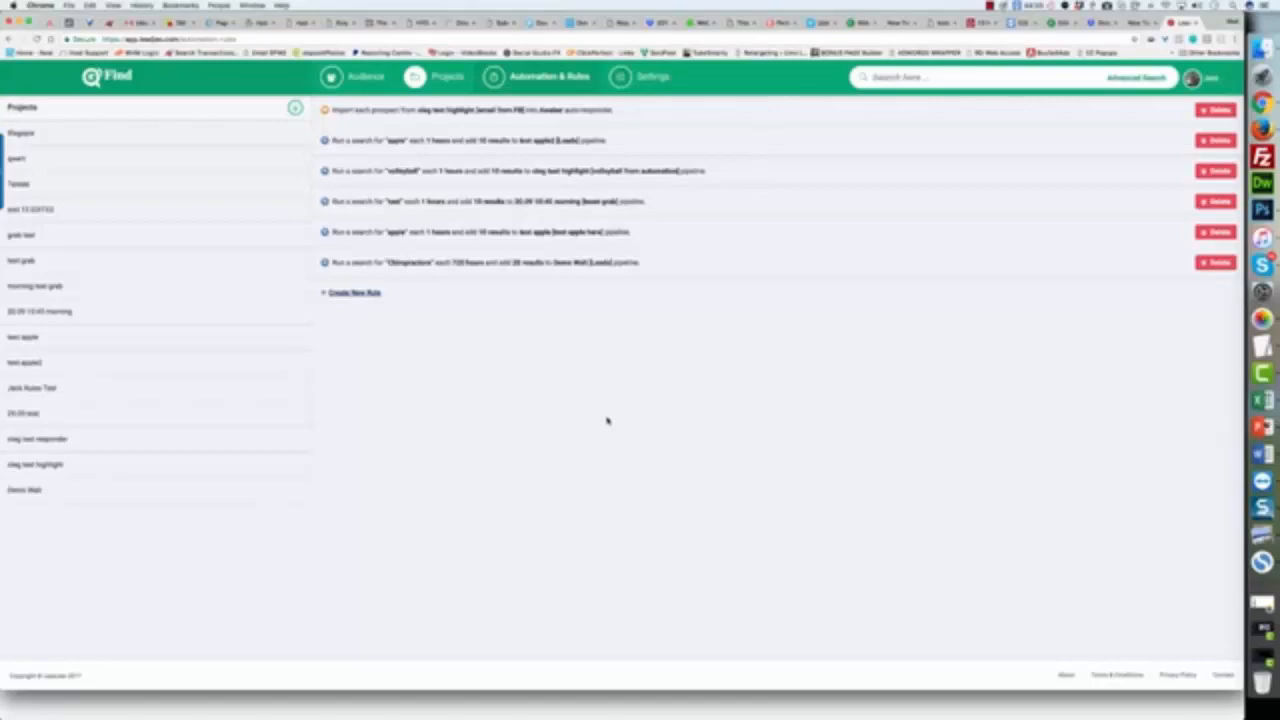
{"action": "left_click", "coordinate": [990, 5]}
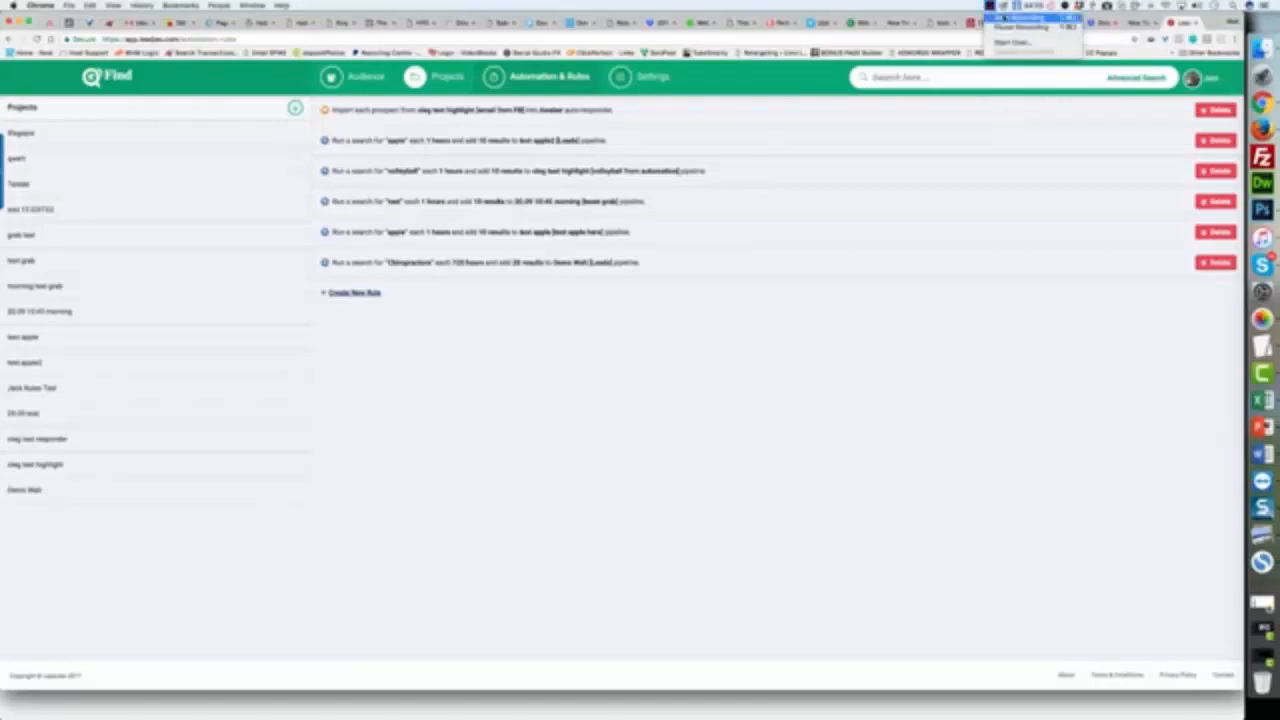